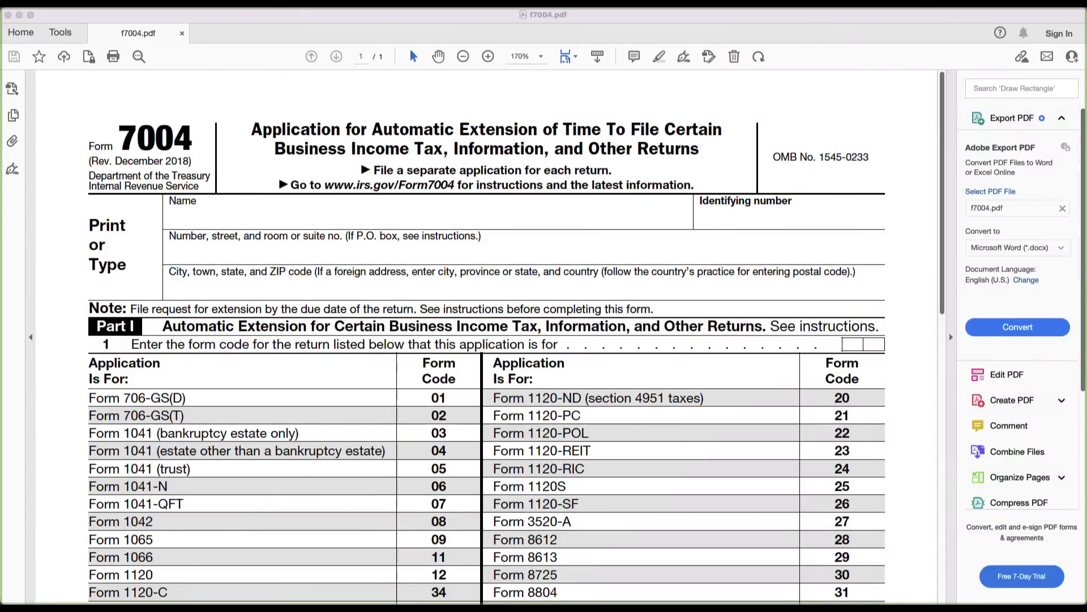
pyautogui.click(189, 215)
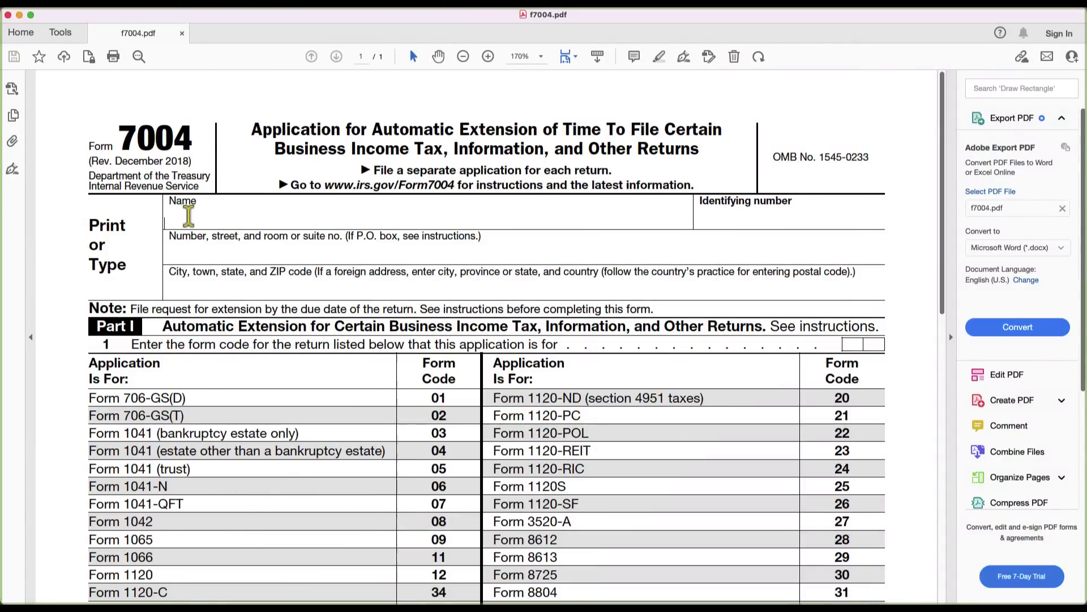
pyautogui.write('Serie')
pyautogui.write('s 57')
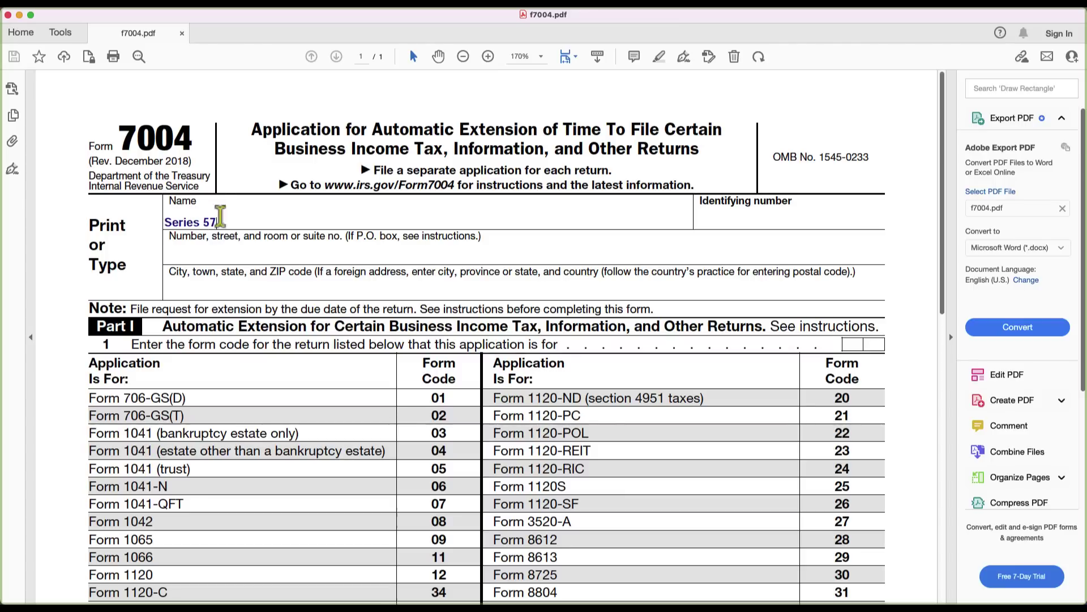
pyautogui.click(706, 222)
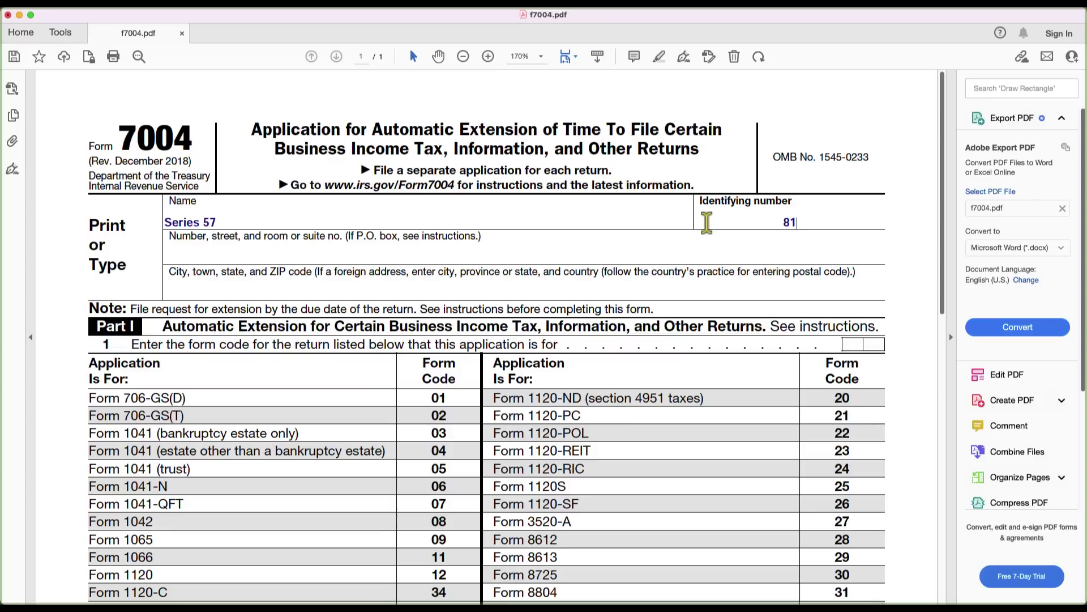
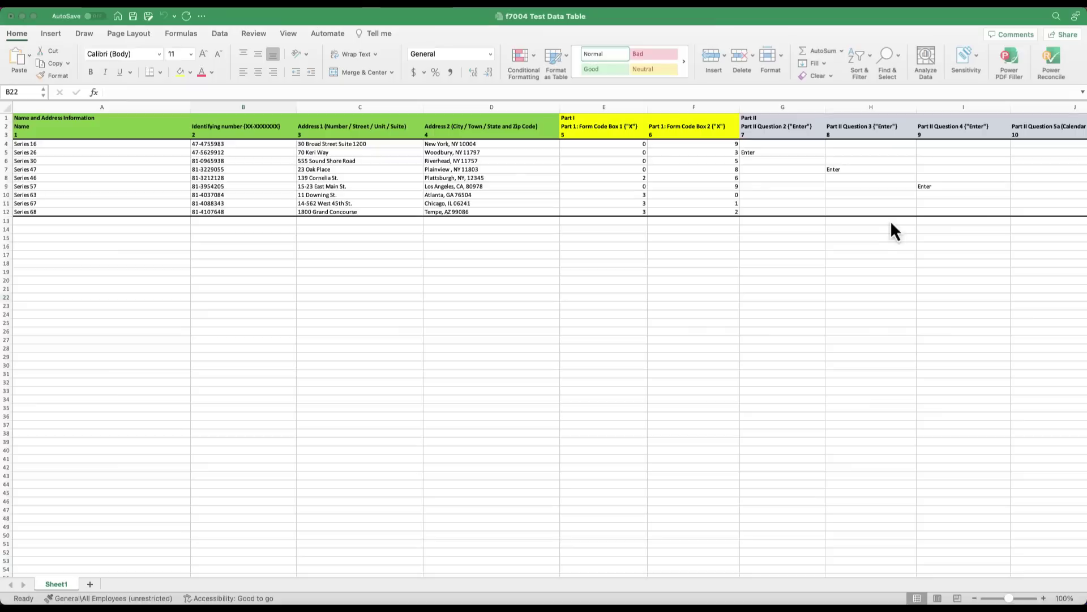
# Step: Launch the Power PDF Filler add-in beside the client workbook and log in
pyautogui.click(991, 19)
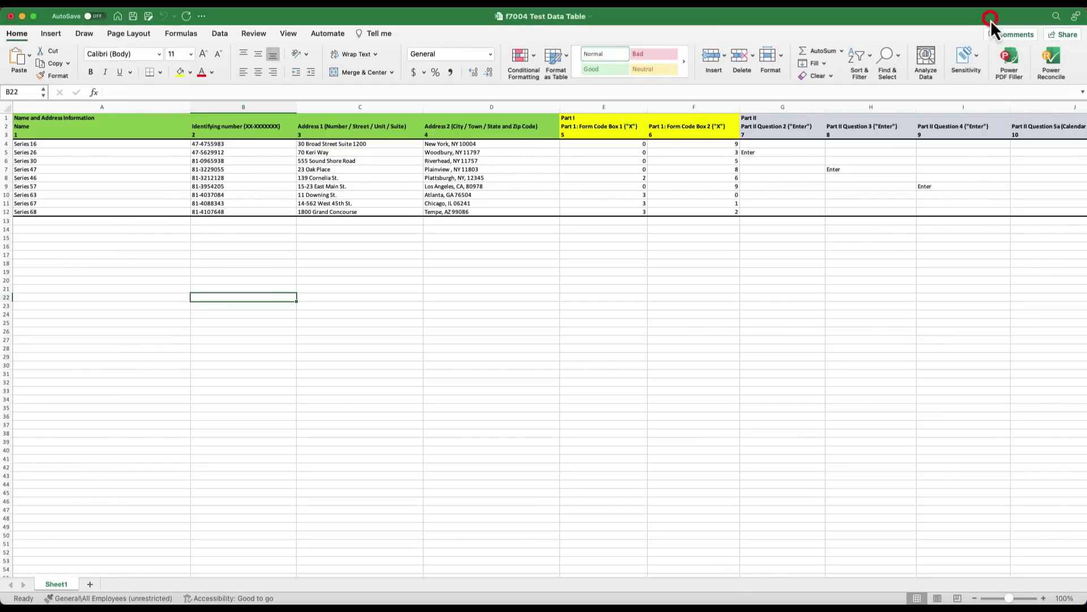
pyautogui.click(1007, 57)
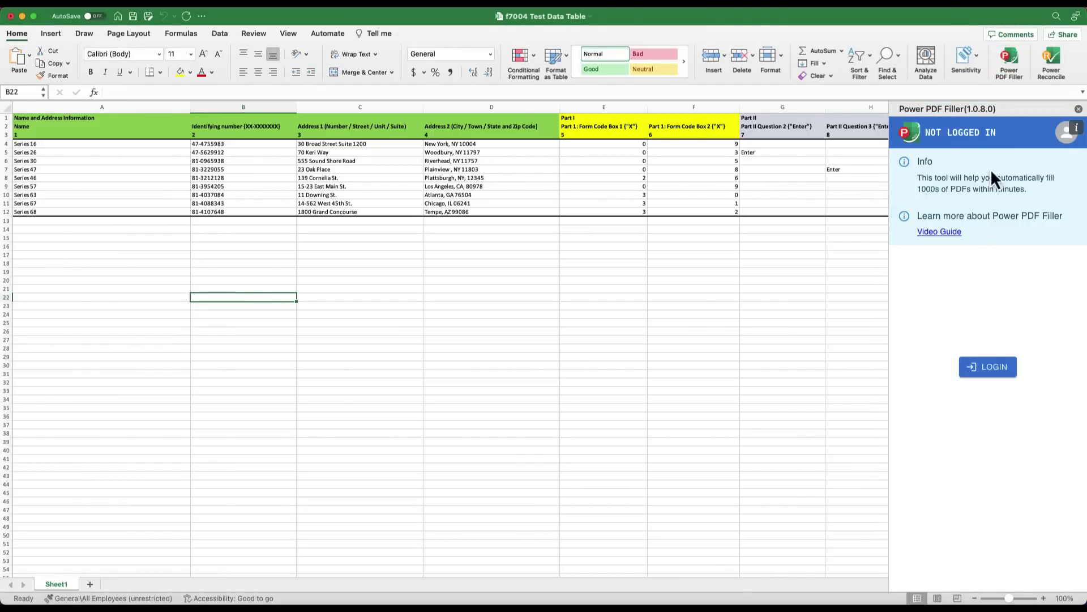
pyautogui.click(985, 366)
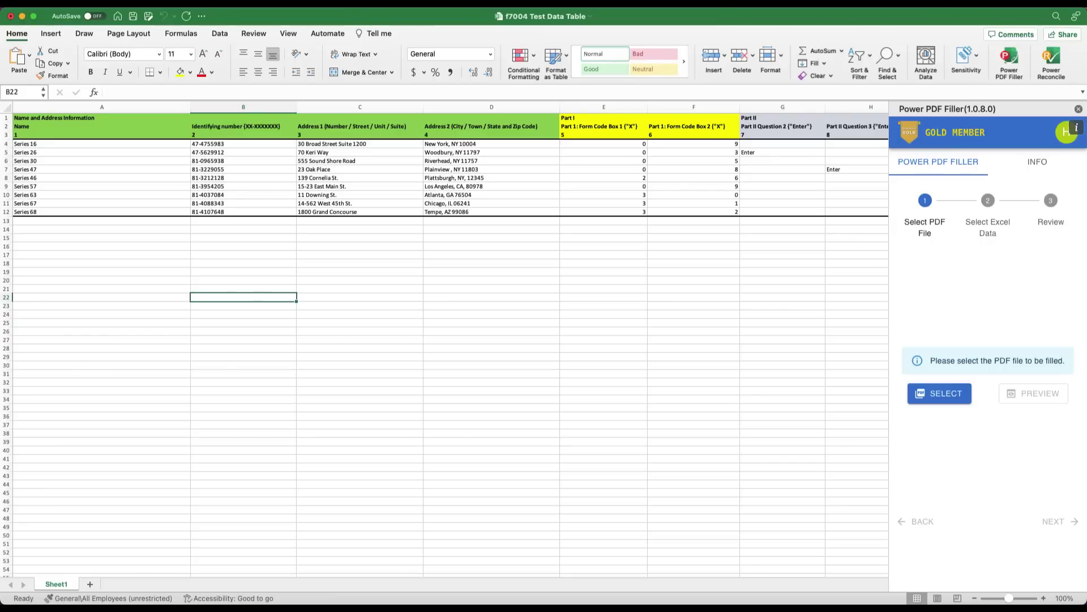
# Step: Choose f7004.pdf in the VideoDemo folder as the PDF form to fill
pyautogui.click(953, 396)
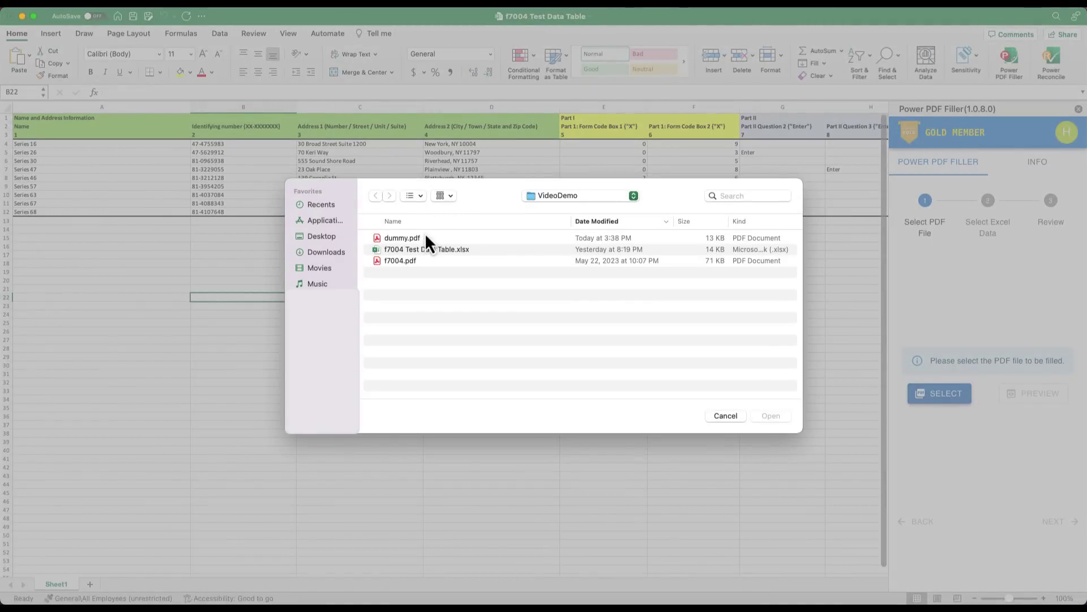
pyautogui.click(415, 261)
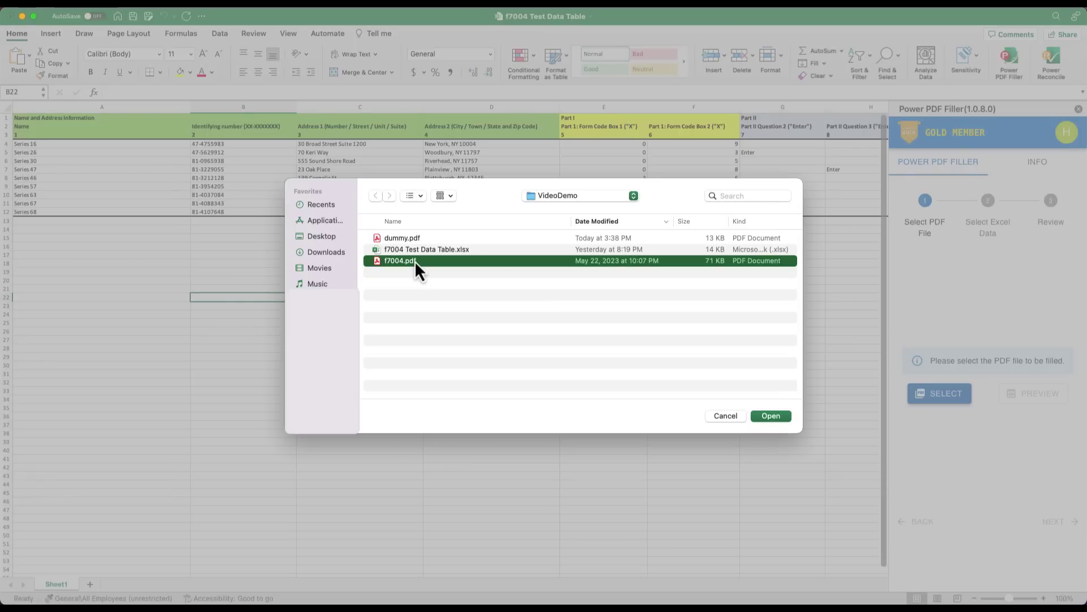
# Step: Open f7004.pdf and scroll through it, then view the near-blank dummy.pdf
pyautogui.click(781, 419)
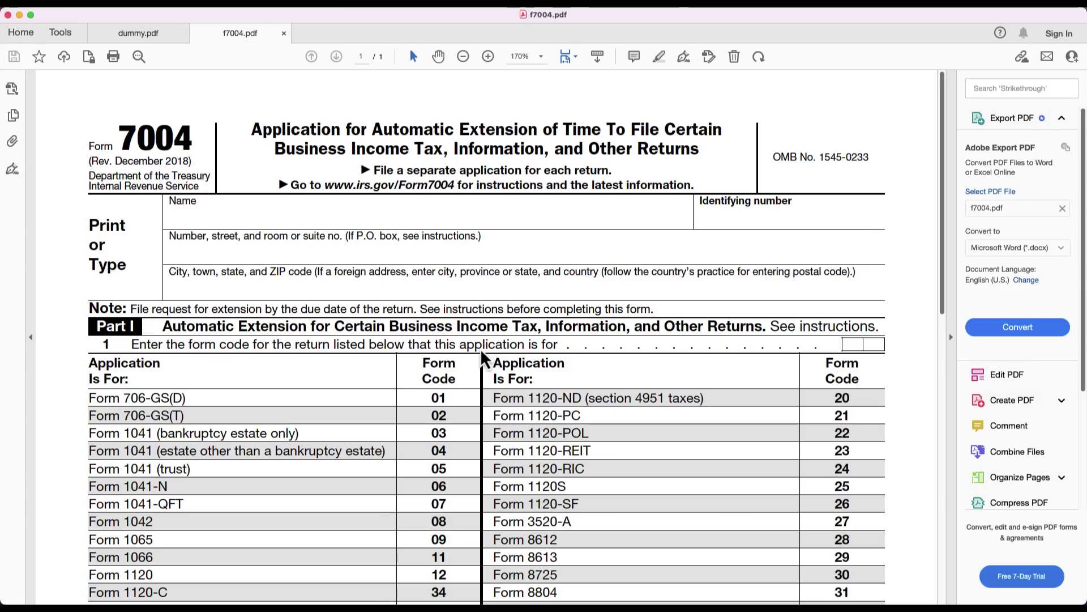
pyautogui.scroll(-1, 481, 352)
pyautogui.scroll(-6, 481, 353)
pyautogui.scroll(-5, 481, 348)
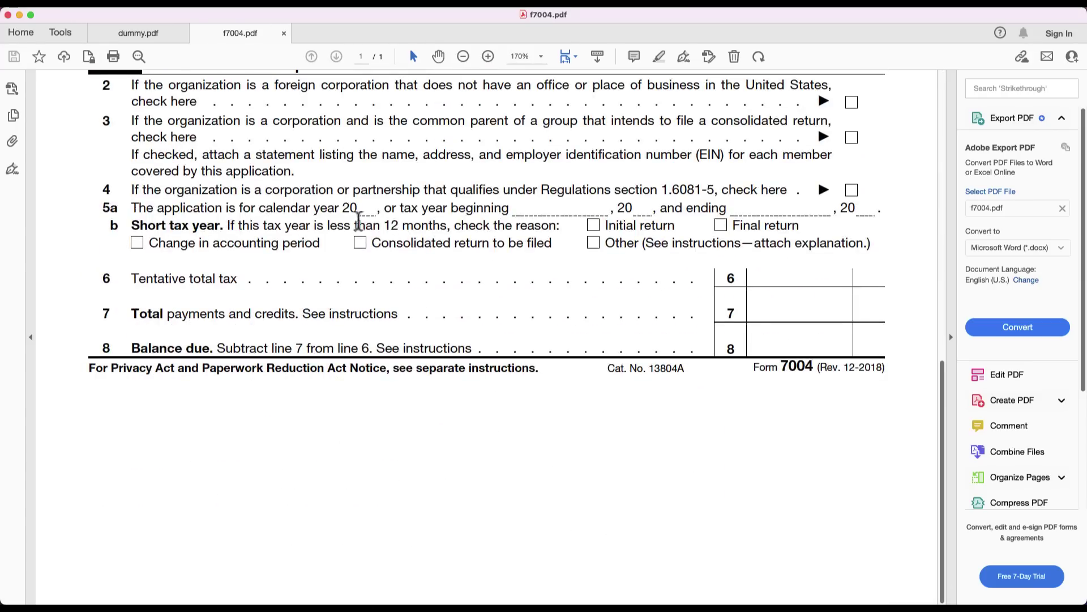
pyautogui.click(117, 30)
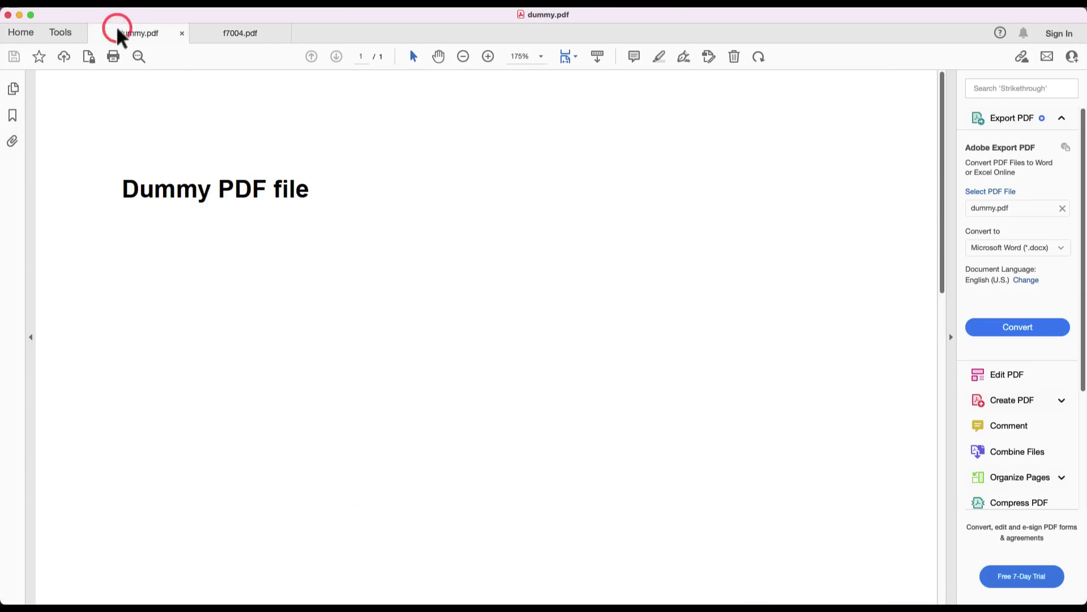
pyautogui.scroll(-5, 321, 321)
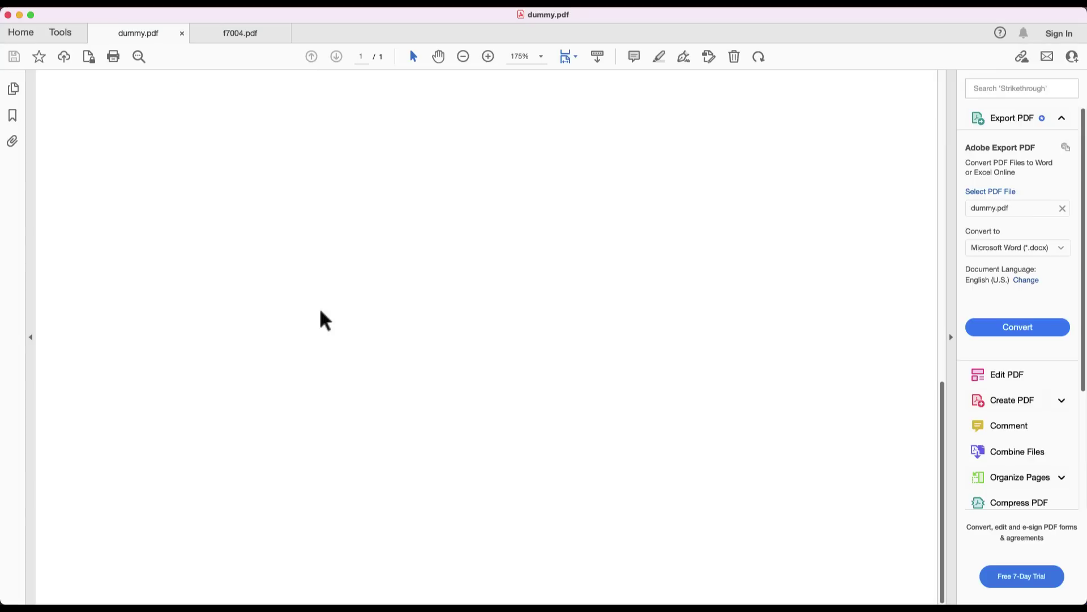
# Step: Minimise Acrobat and try dummy.pdf as the form, which has no fillable fields
pyautogui.click(20, 15)
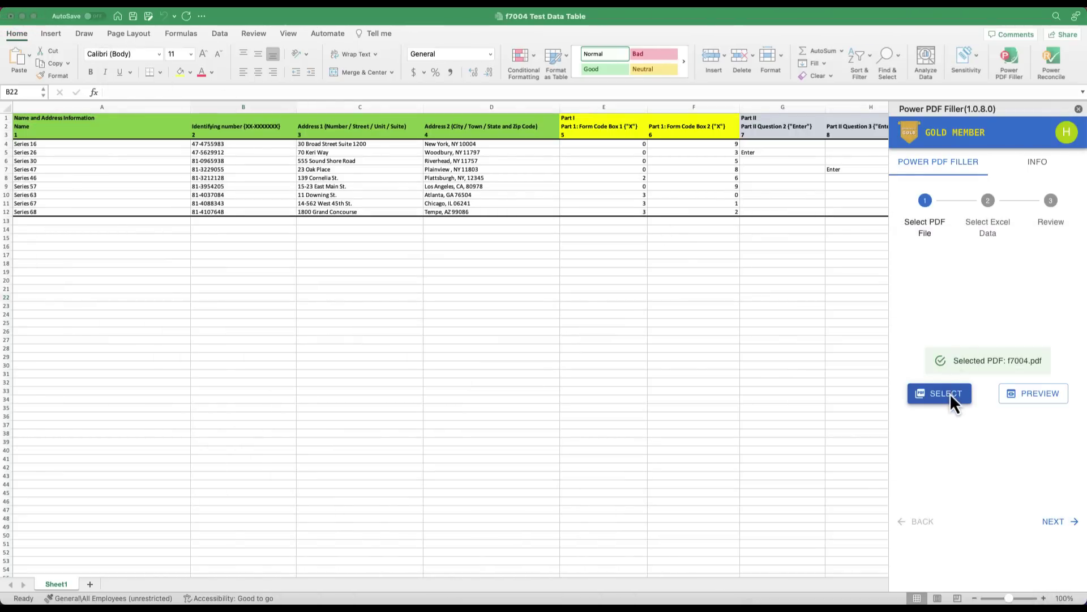
pyautogui.click(951, 396)
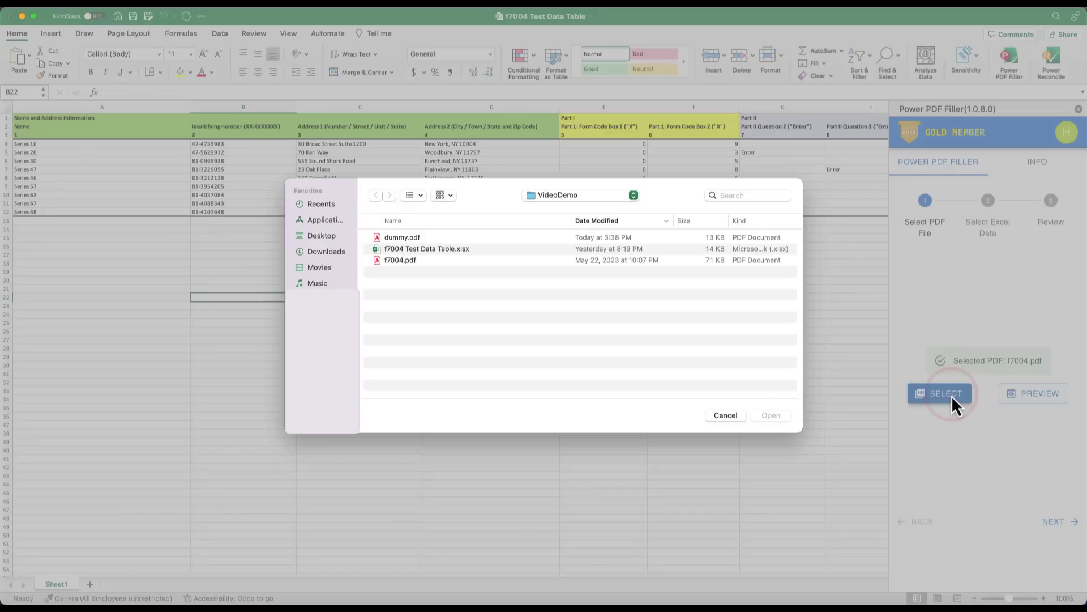
pyautogui.doubleClick(647, 238)
# Step: Reselect f7004.pdf and preview its 25 detected fillable fields
pyautogui.click(927, 429)
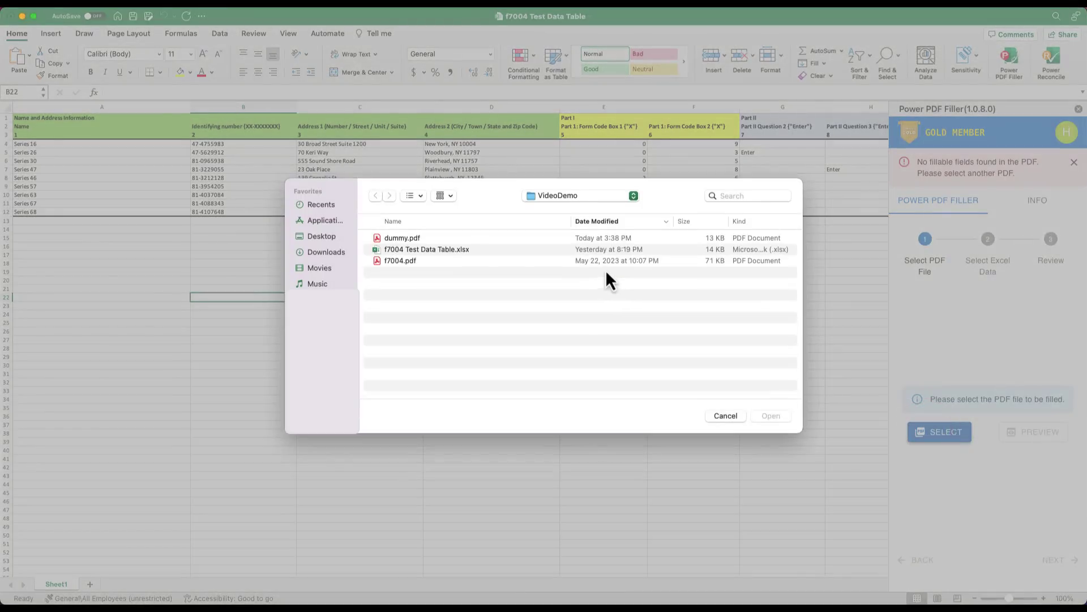
pyautogui.doubleClick(597, 263)
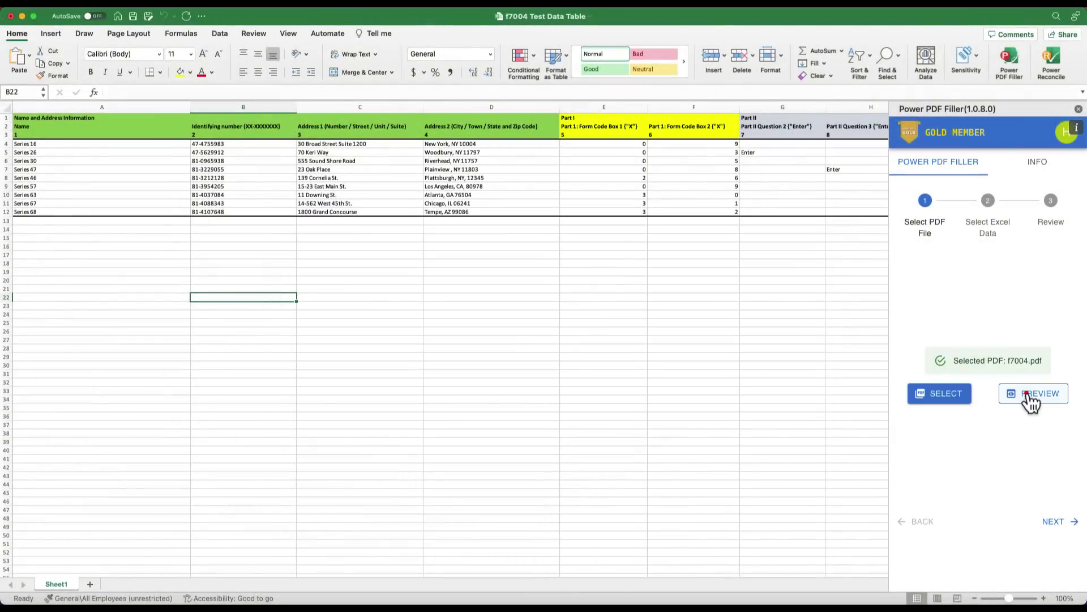
pyautogui.click(1027, 394)
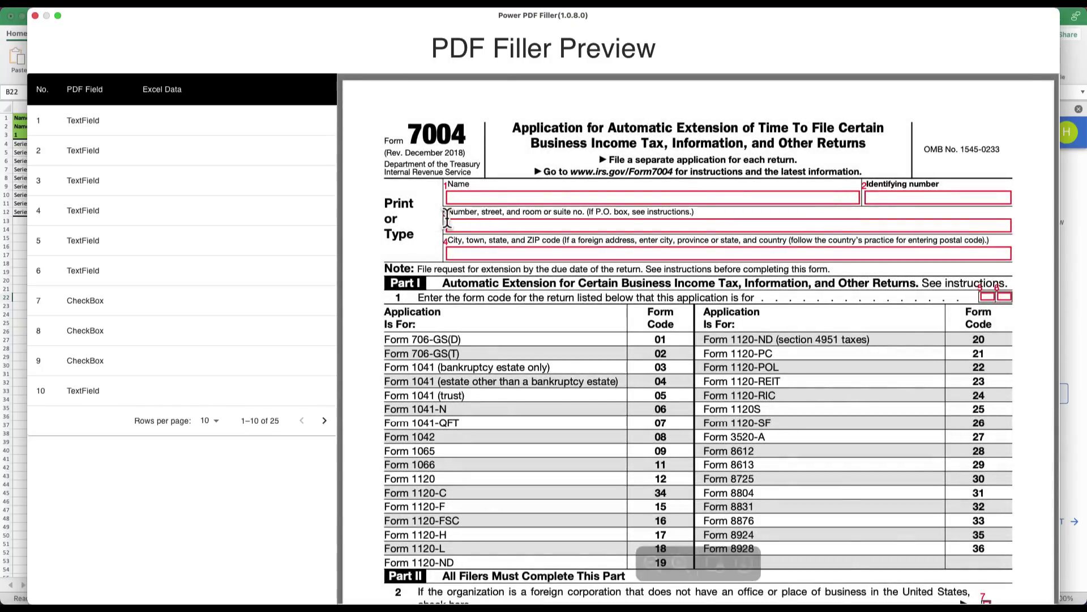
# Step: Page through the 25-field table and scroll to Part II's checkboxes and amounts
pyautogui.click(317, 422)
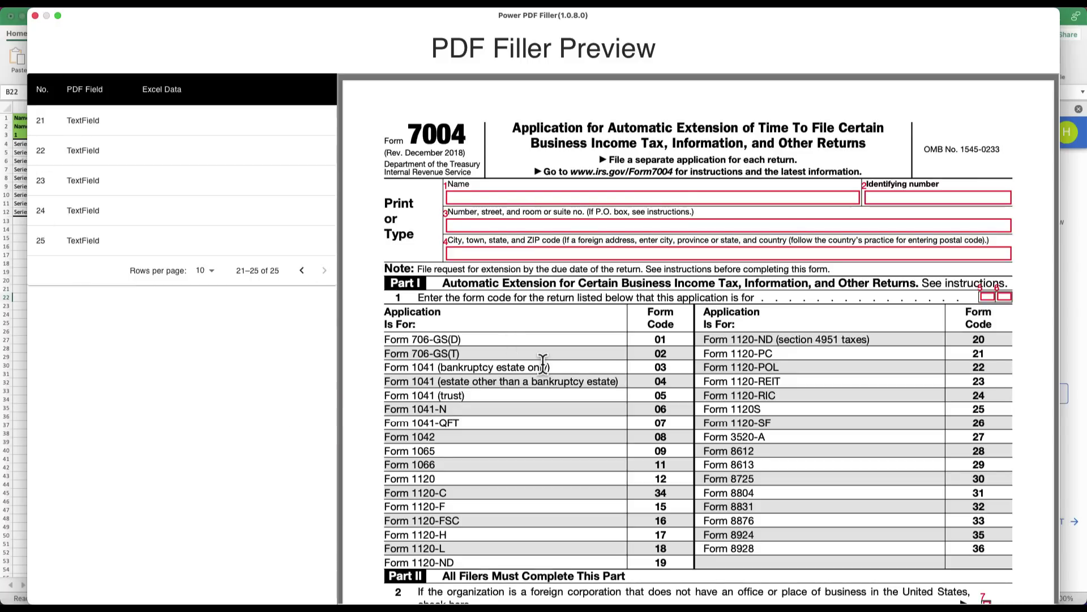
pyautogui.scroll(-5, 544, 366)
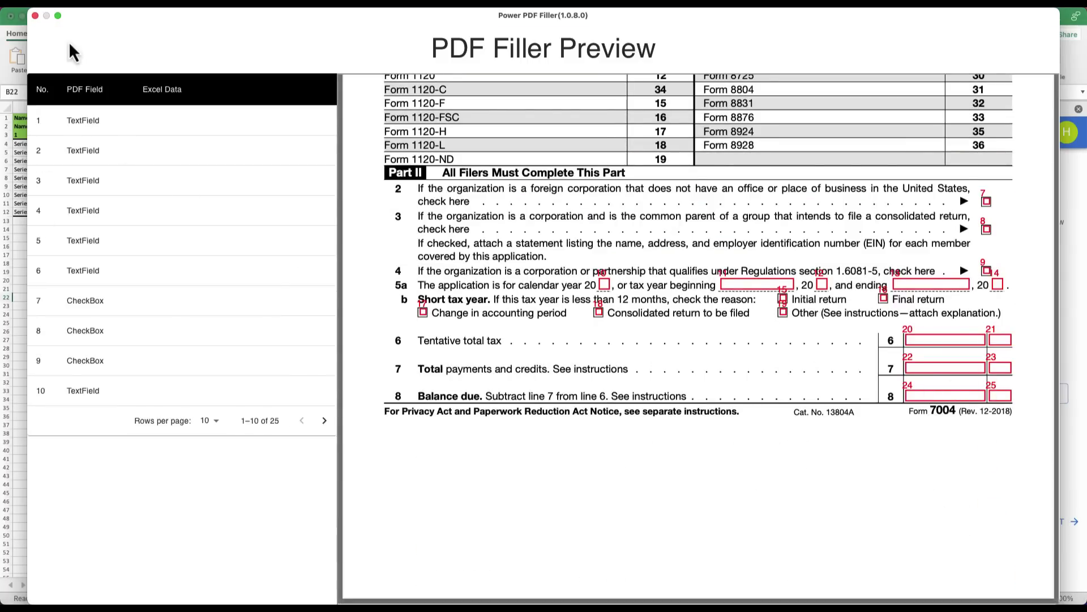
# Step: Close the preview and select Sheet1!A4:Y12, the nine client rows, as input data
pyautogui.click(34, 17)
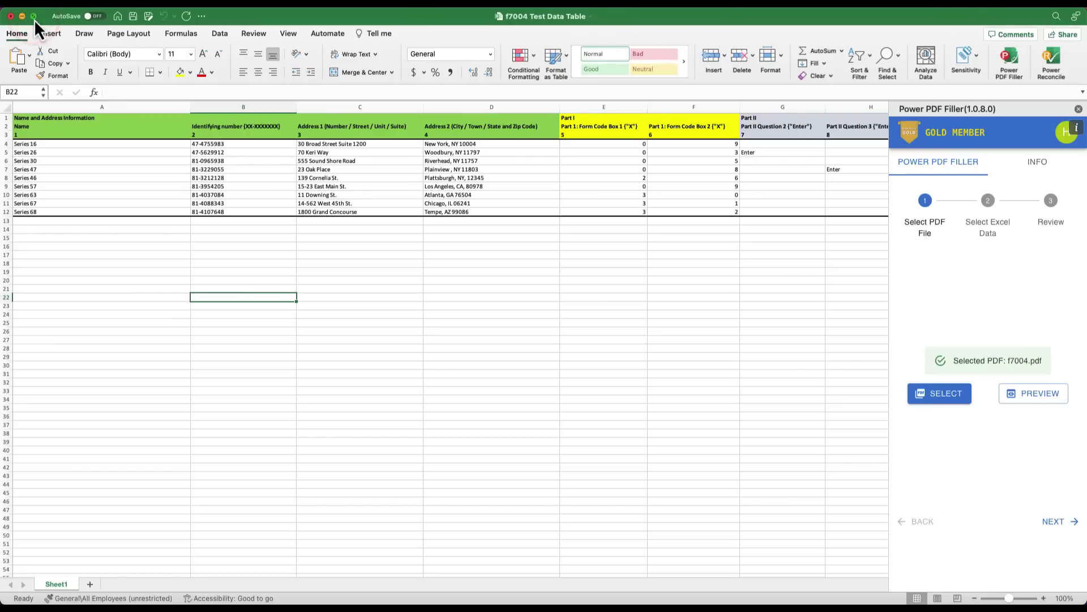
pyautogui.click(1059, 527)
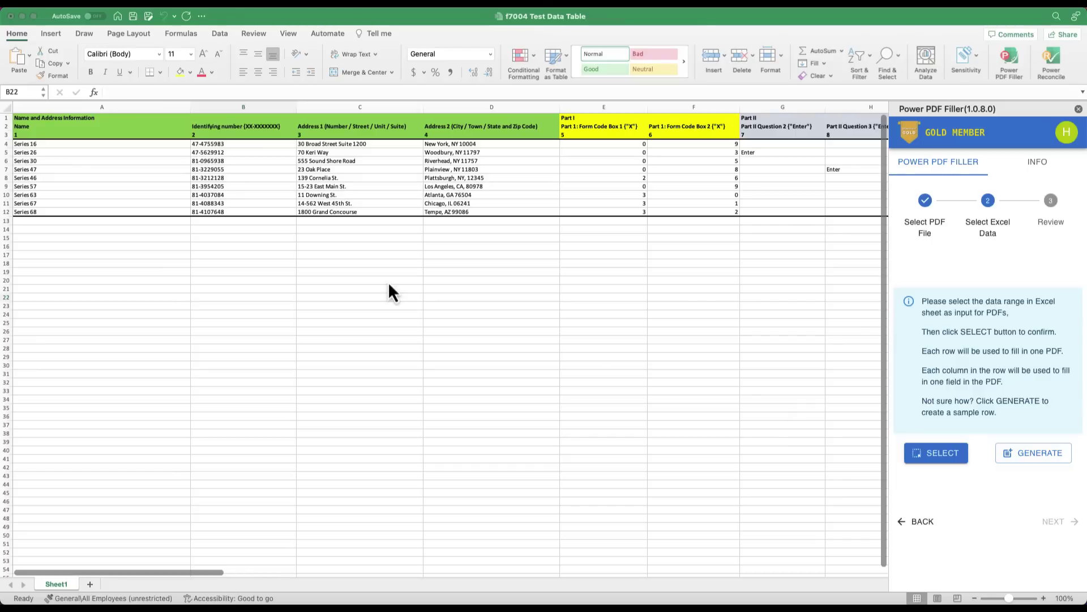
pyautogui.click(83, 145)
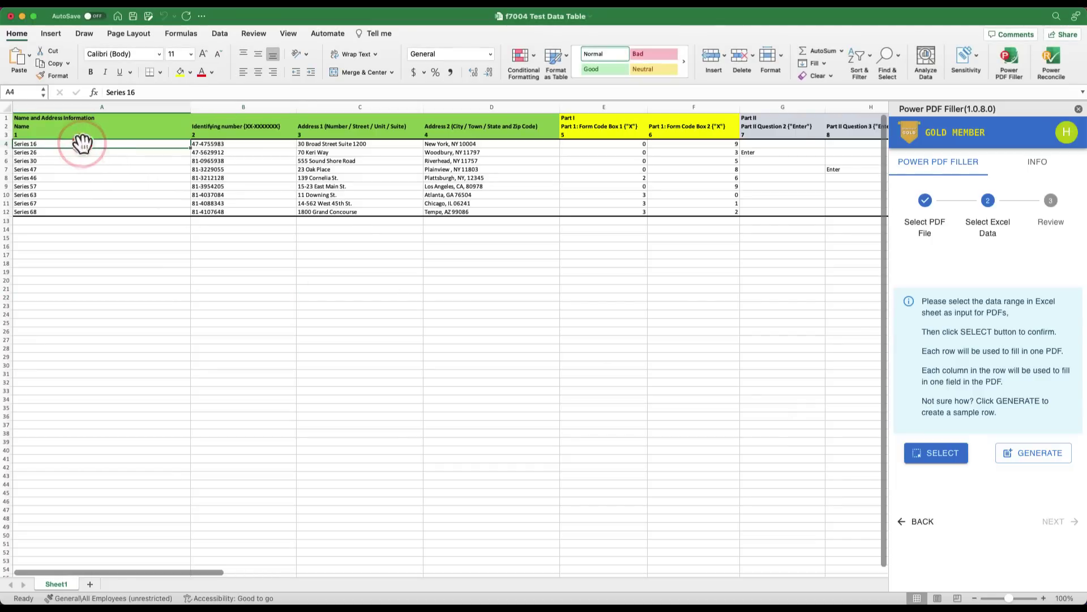
pyautogui.hscroll(5, 356, 226)
pyautogui.hscroll(3, 355, 226)
pyautogui.hscroll(3, 356, 226)
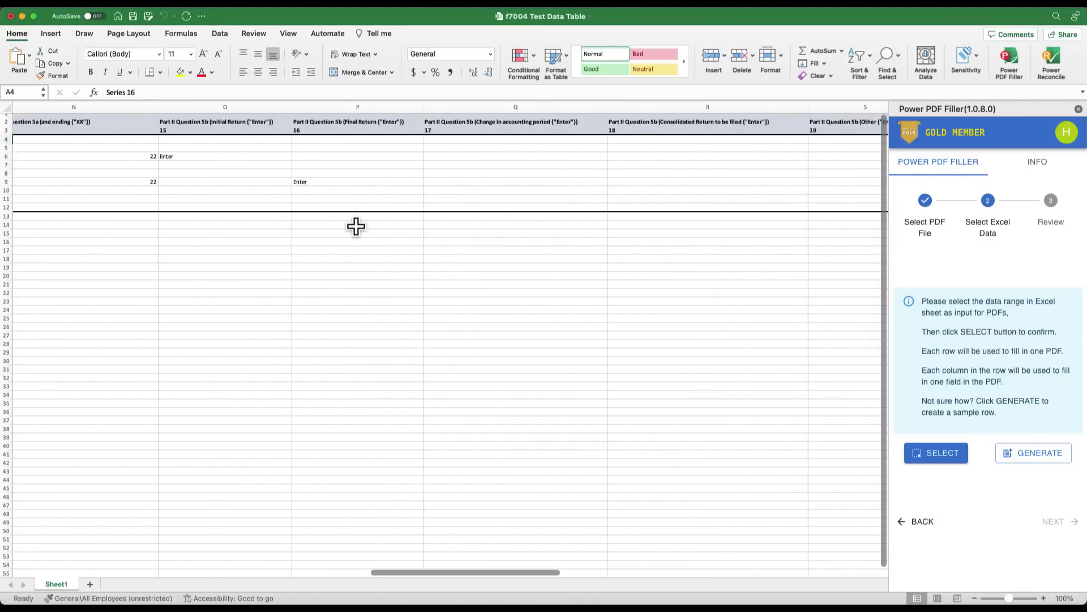
pyautogui.hscroll(3, 356, 226)
pyautogui.hscroll(3, 356, 226)
pyautogui.hscroll(2, 355, 226)
pyautogui.hscroll(2, 356, 226)
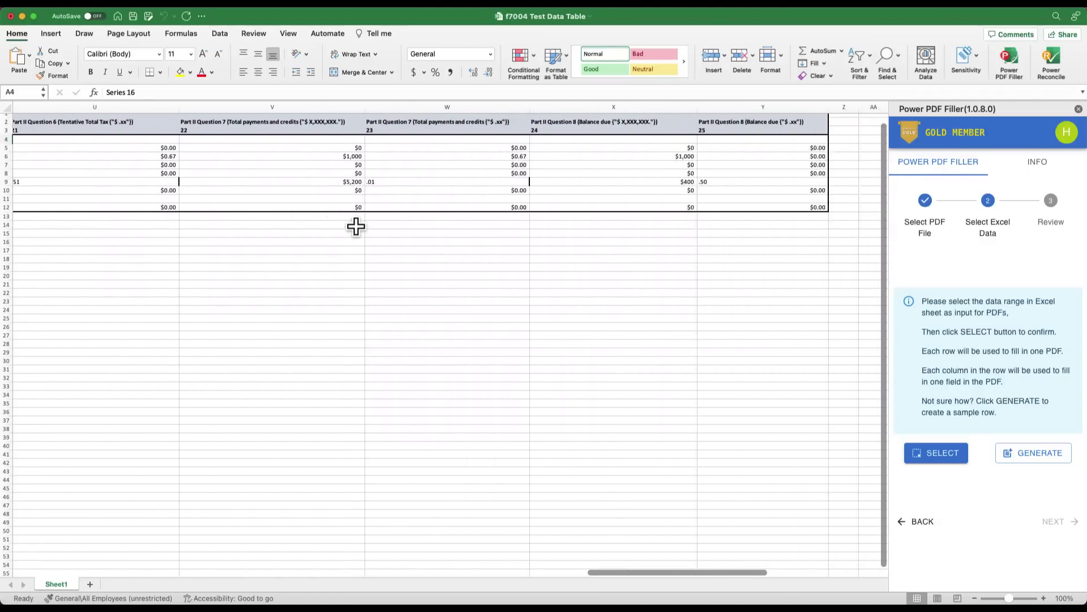
pyautogui.hscroll(2, 356, 226)
pyautogui.keyDown('shift'); pyautogui.click(637, 210); pyautogui.keyUp('shift')
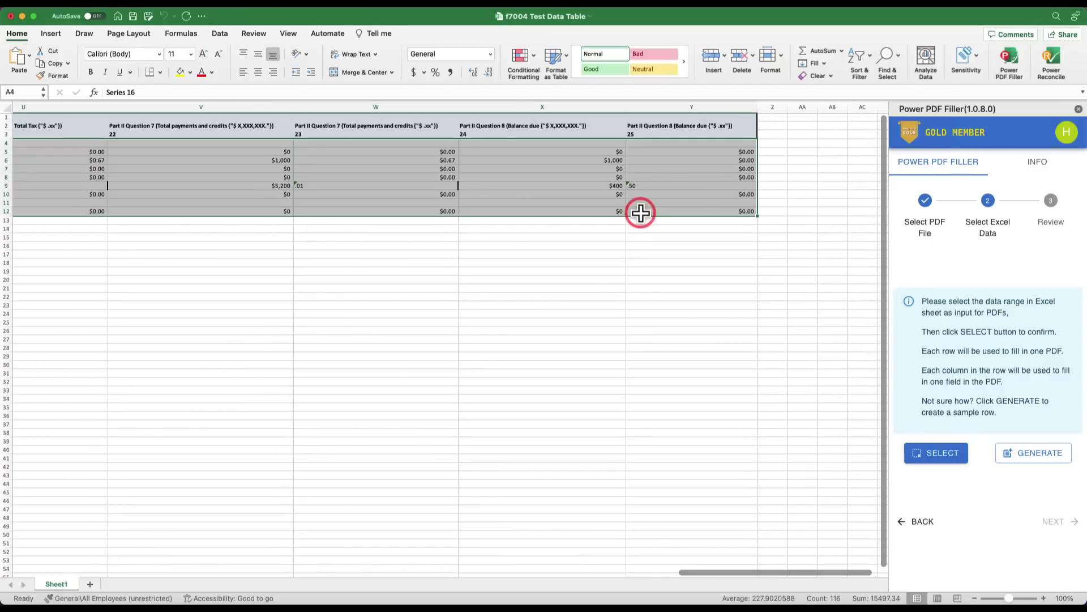
pyautogui.click(948, 455)
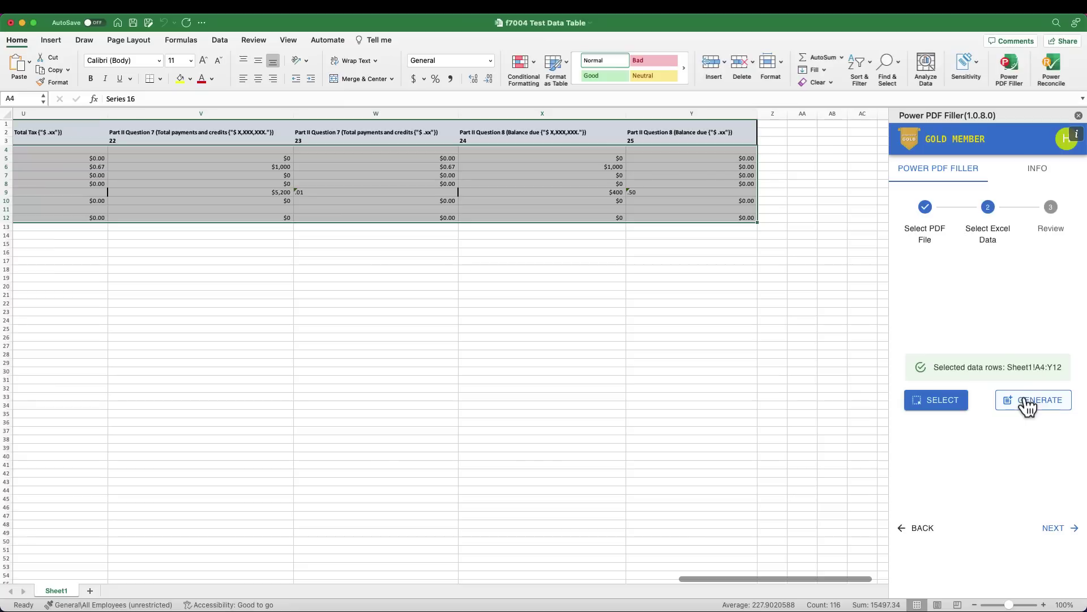
# Step: Generate sample sheet S20230524T164157 with five rows A2:Y6 under the 25 field headers
pyautogui.click(1026, 401)
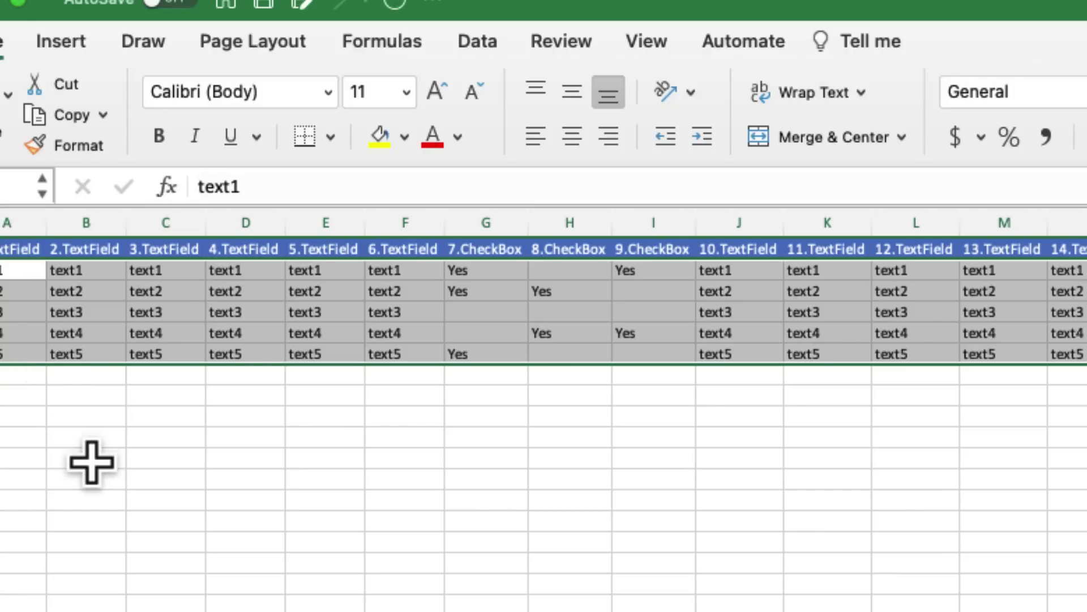
pyautogui.click(75, 405)
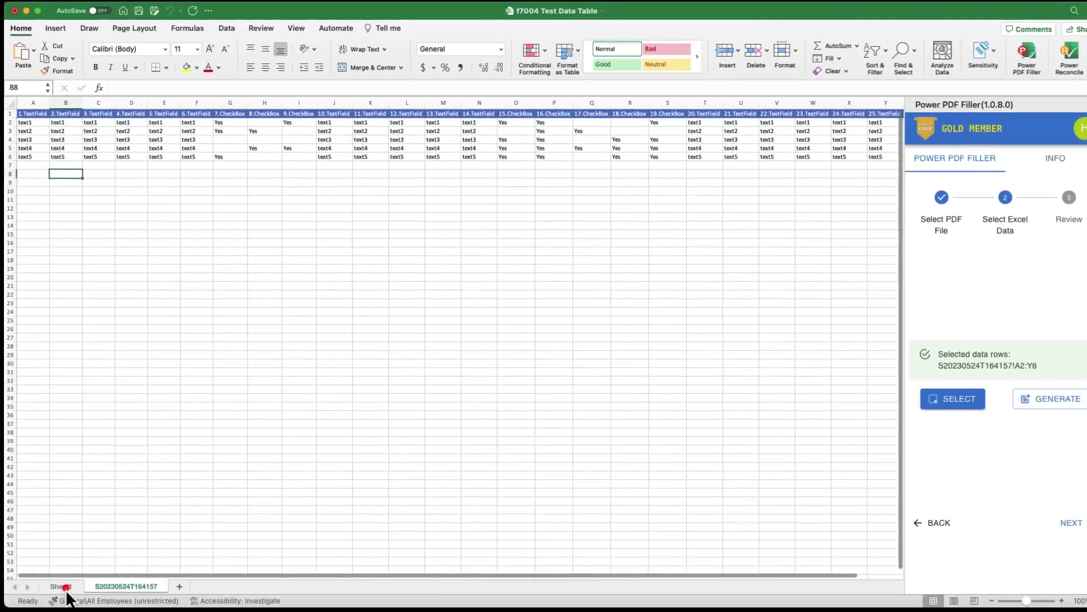
# Step: Confirm Sheet1 A4:Y12 as data and highlight the nine-PDF count on Review
pyautogui.click(58, 577)
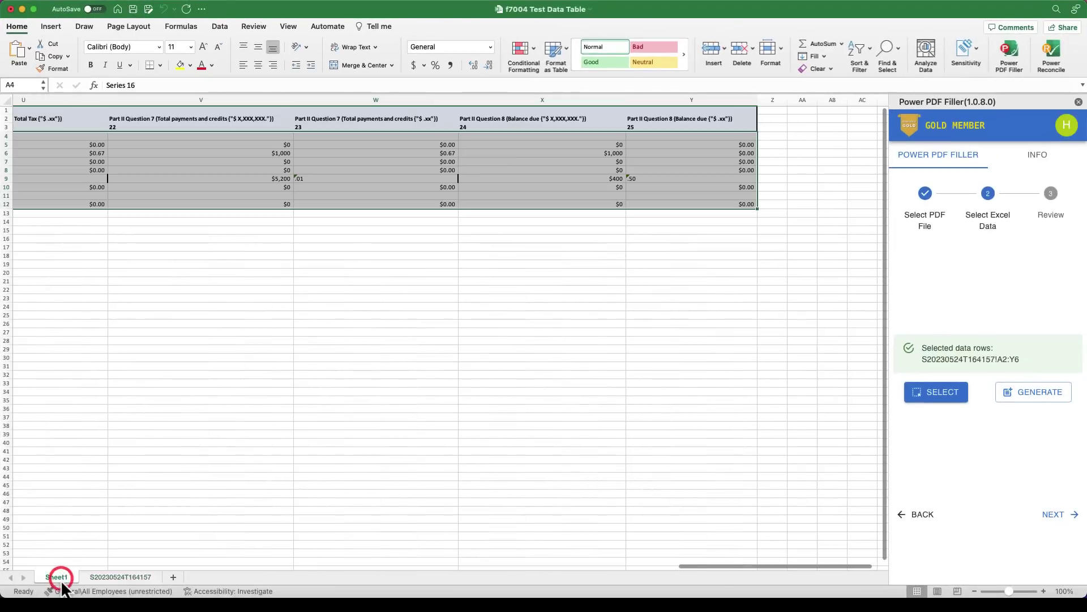
pyautogui.click(950, 403)
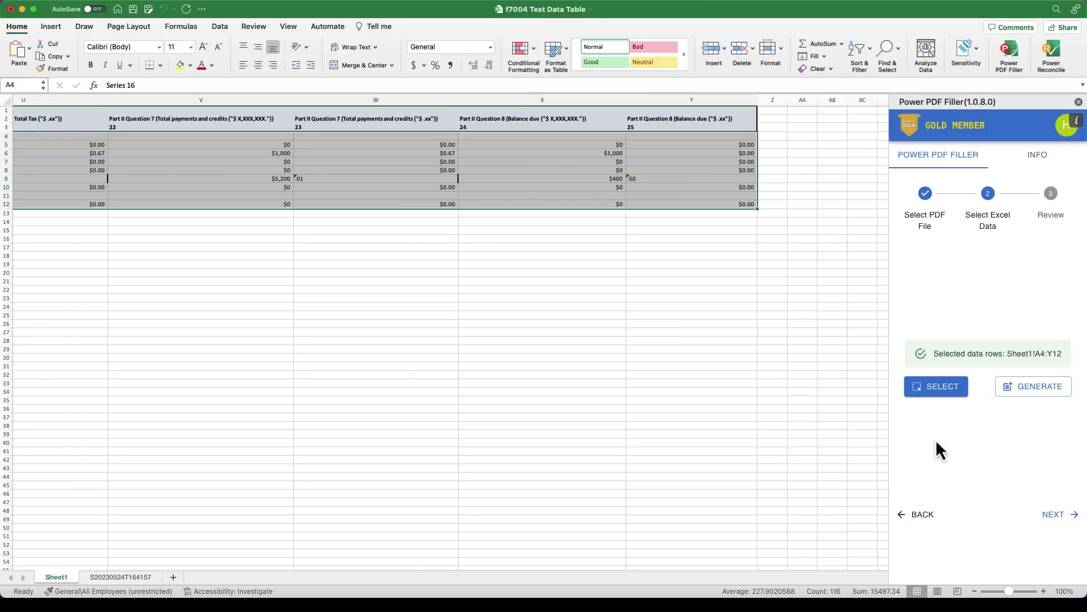
pyautogui.click(1048, 510)
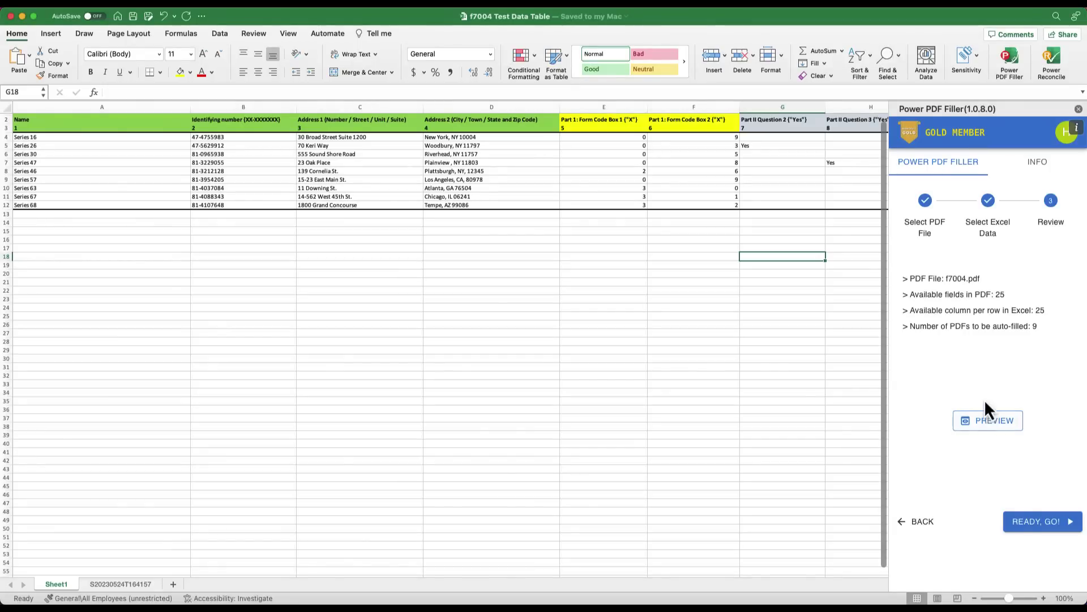
pyautogui.click(910, 324)
pyautogui.moveTo(910, 324); pyautogui.dragTo(1042, 323)
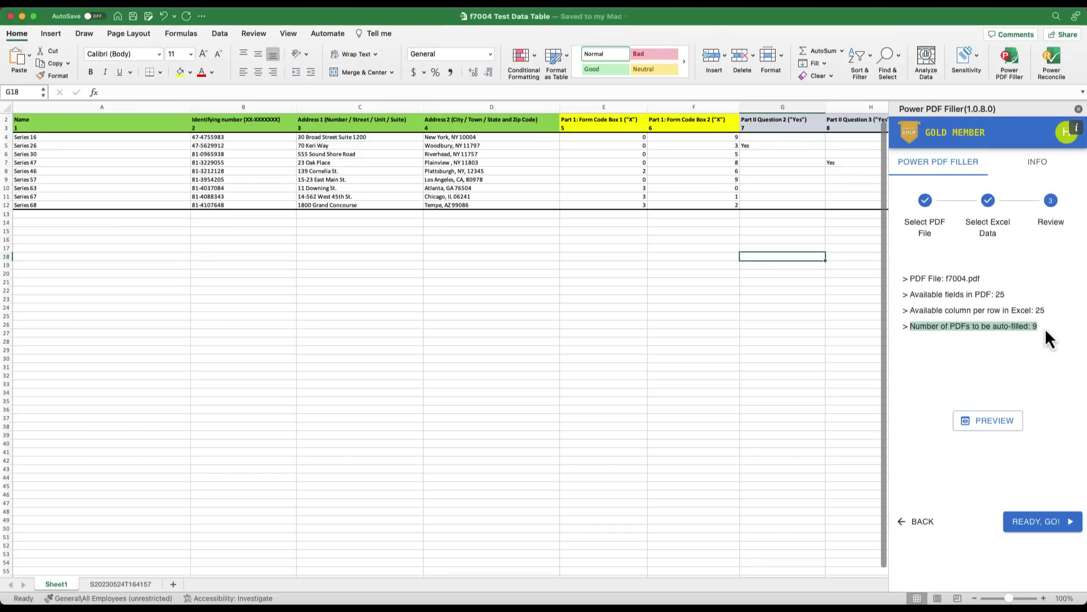
pyautogui.click(988, 426)
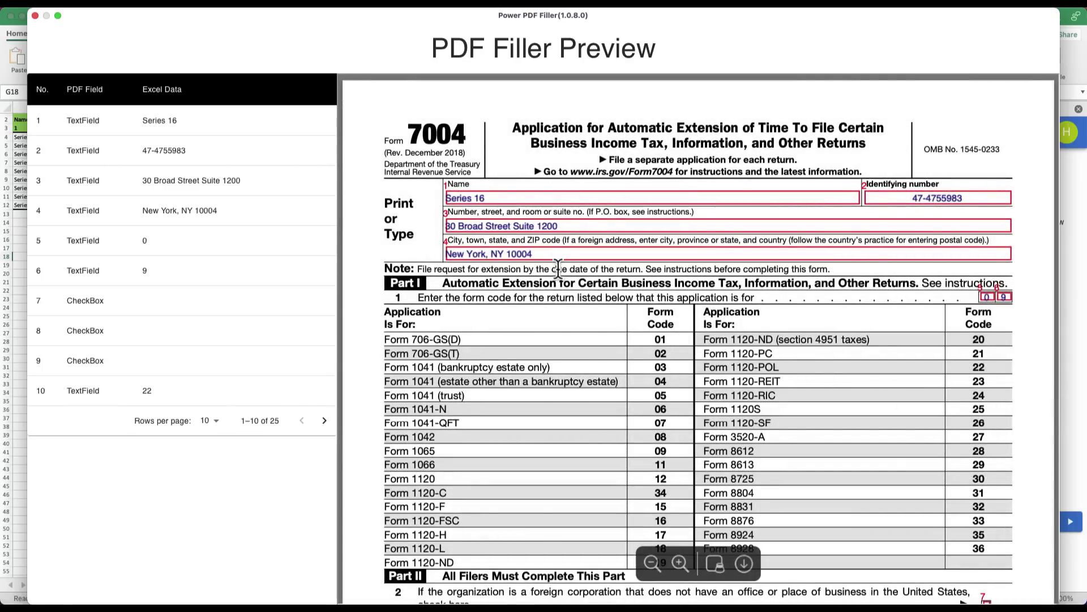
pyautogui.scroll(-2, 557, 260)
pyautogui.scroll(-3, 558, 260)
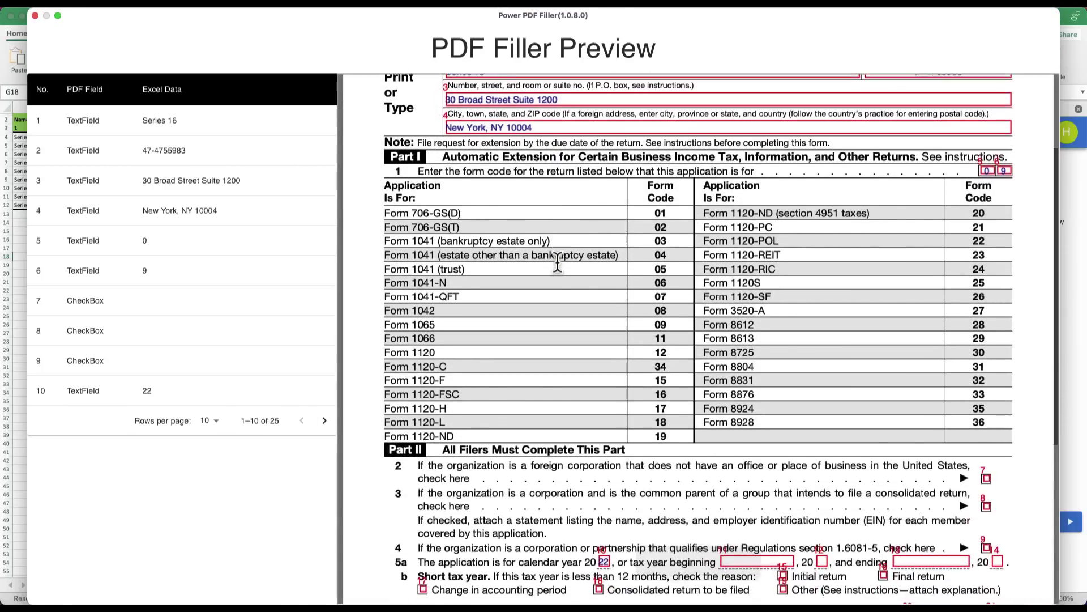
pyautogui.scroll(-2, 557, 260)
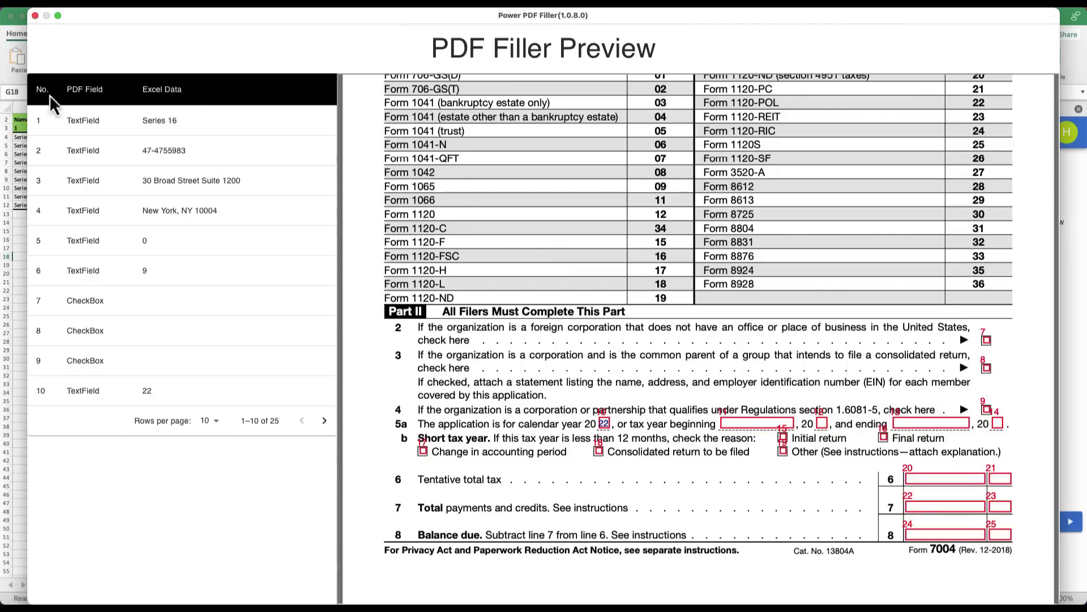
pyautogui.moveTo(71, 300); pyautogui.dragTo(108, 301)
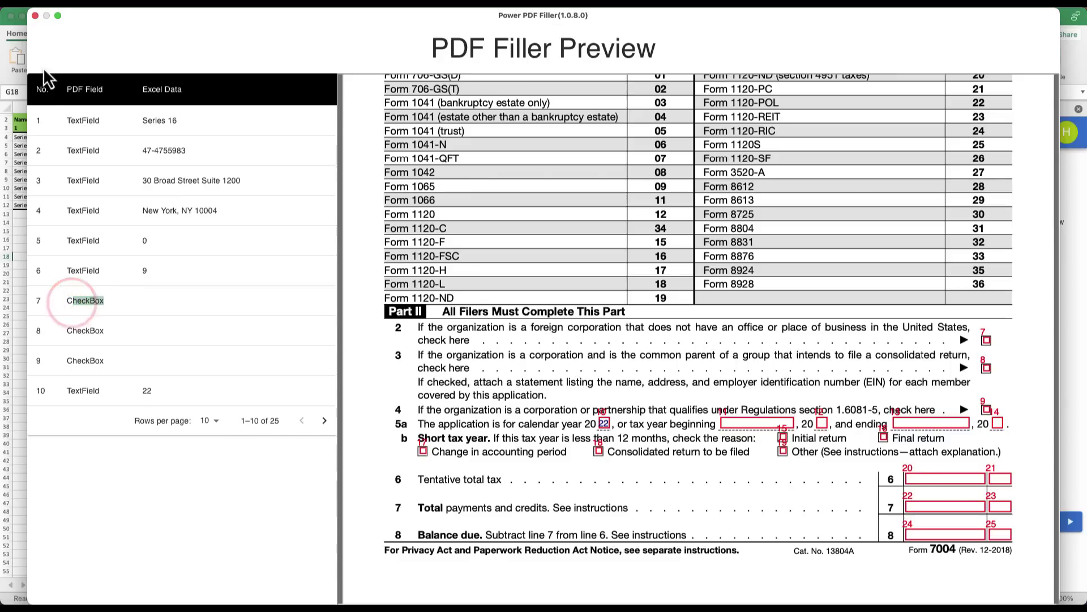
# Step: Close the preview and enter 'yes' in G4 for Part II Question 2
pyautogui.click(35, 16)
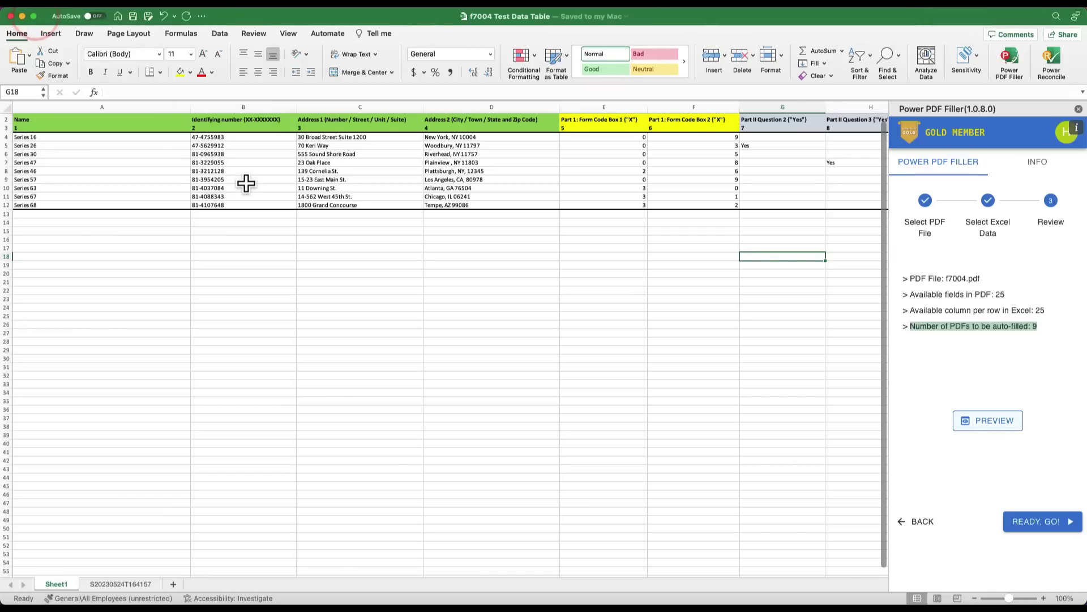
pyautogui.scroll(1, 246, 182)
pyautogui.hscroll(2, 246, 182)
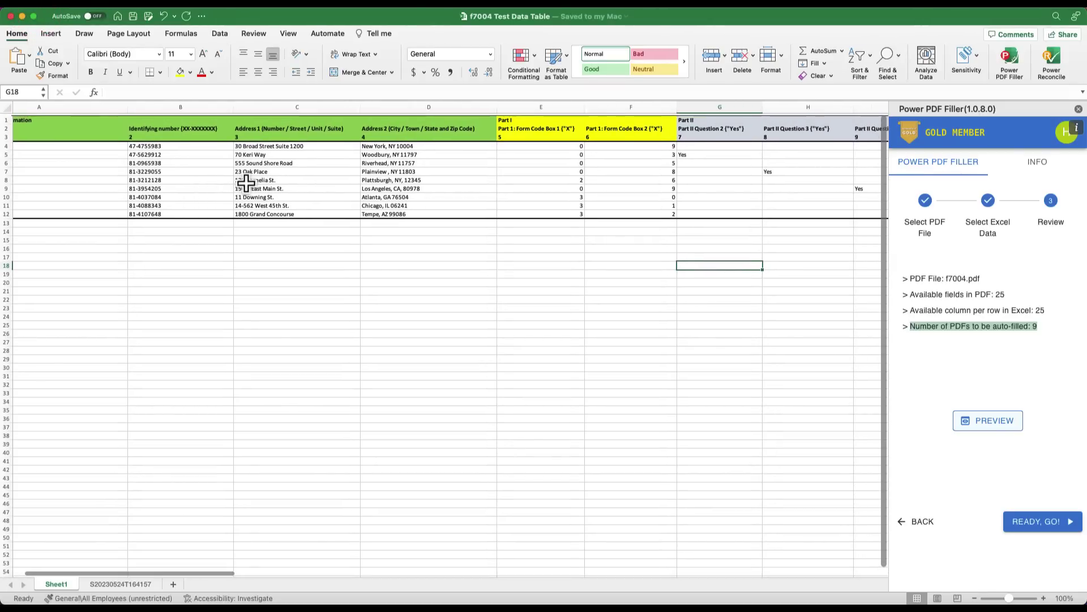
pyautogui.click(702, 145)
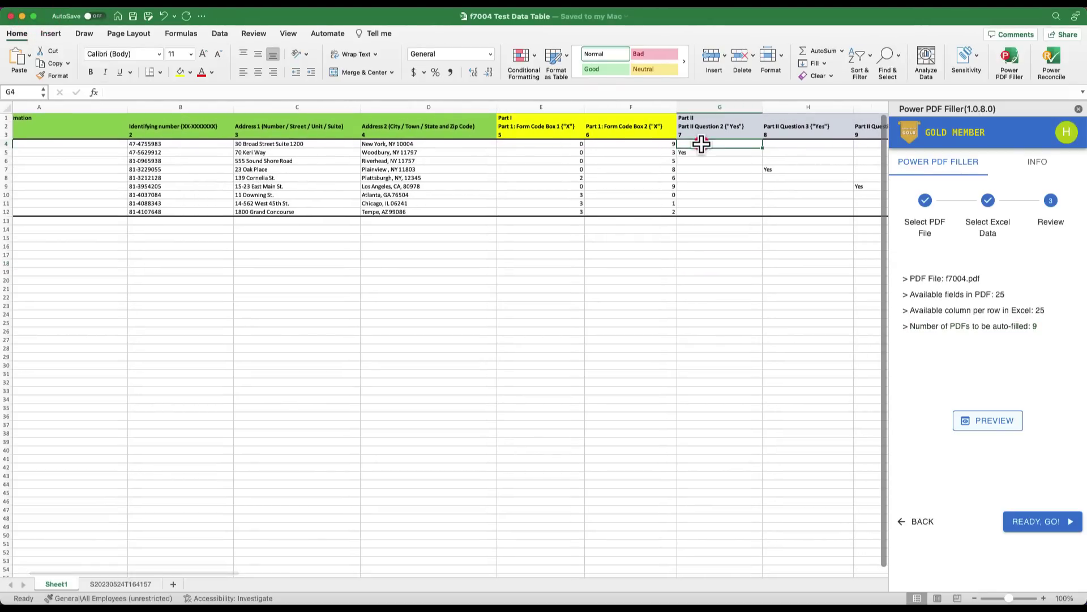
pyautogui.write('yes')
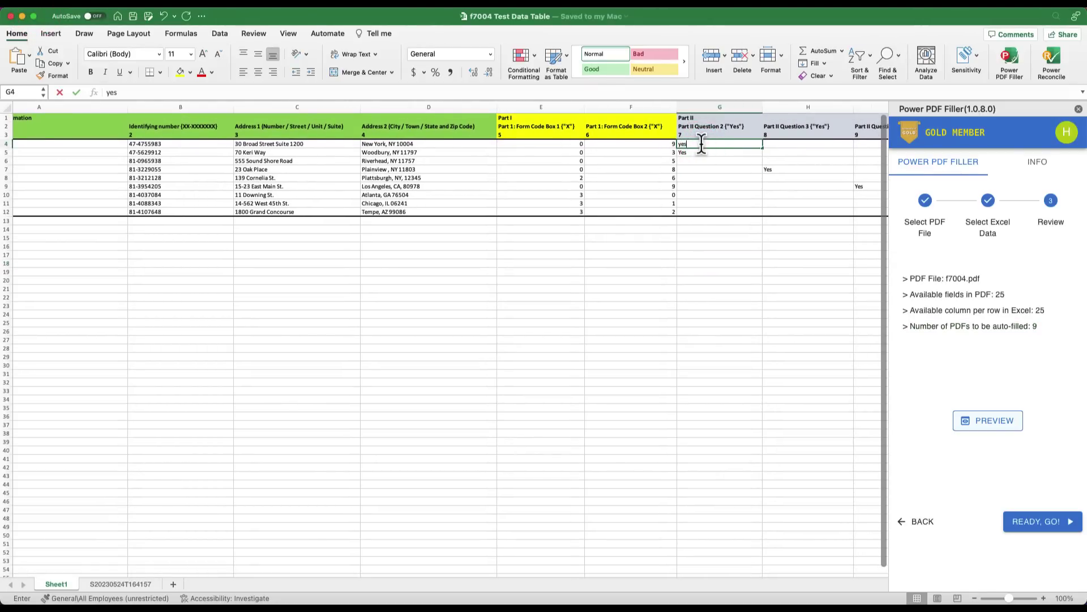
pyautogui.press('Left')
pyautogui.press('Left')
pyautogui.press('Left')
pyautogui.press('Left')
pyautogui.press('Left')
pyautogui.press('Left')
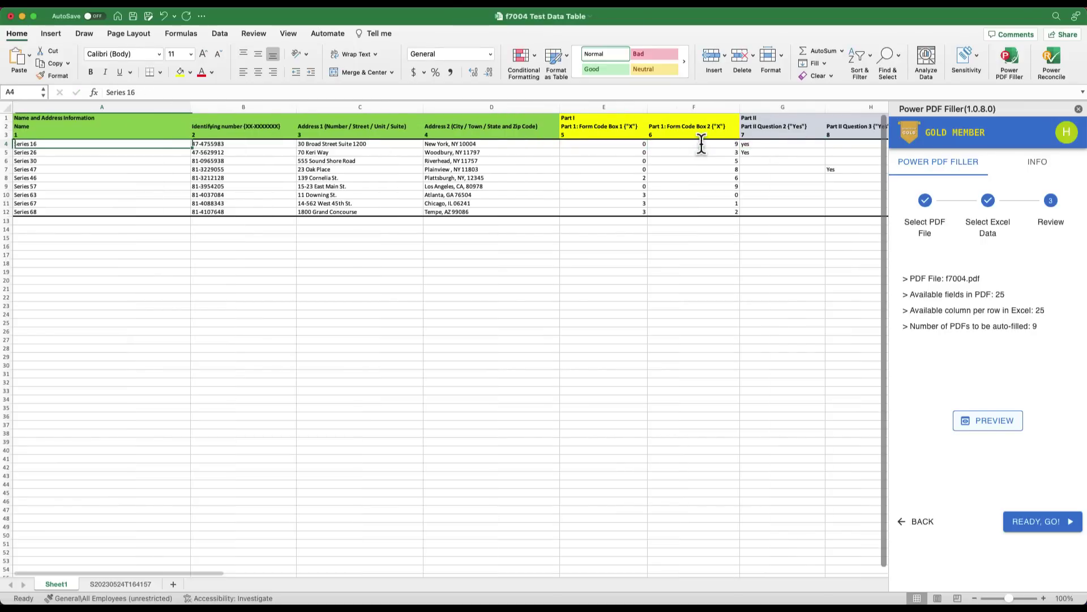
# Step: Rename the first client in A4 from Series 16 to Series 12345
pyautogui.click(398, 92)
pyautogui.press('BackSpace')
pyautogui.press('BackSpace')
pyautogui.write('123')
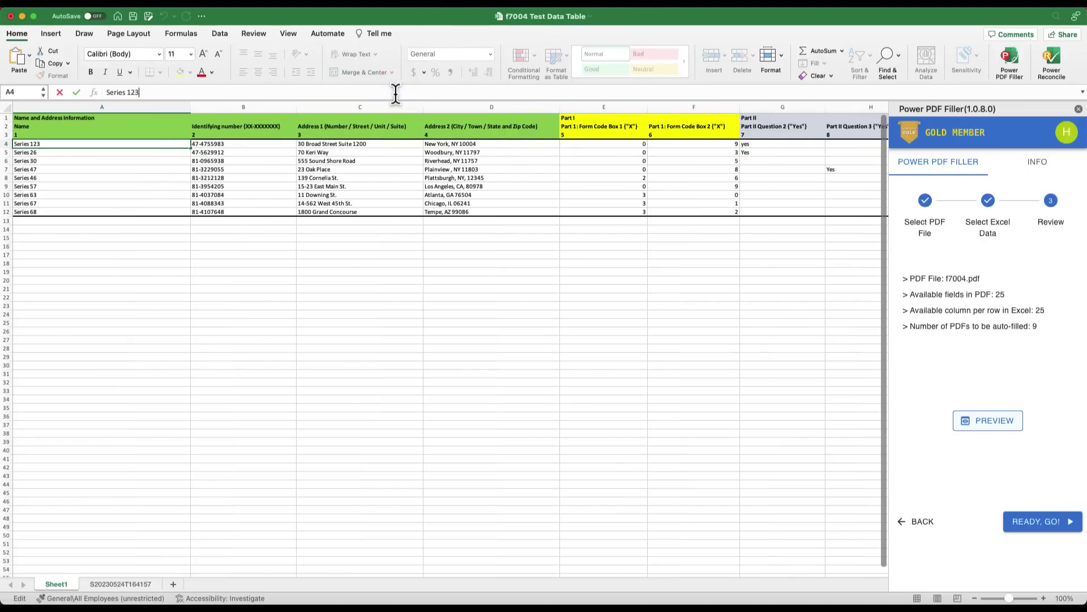
pyautogui.write('45')
pyautogui.press('Return')
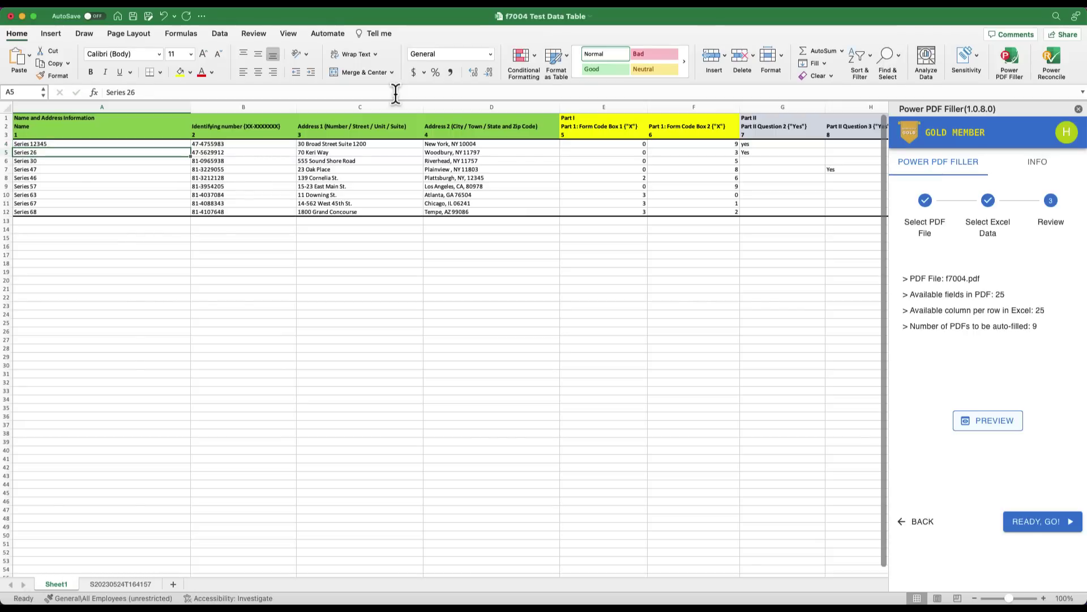
pyautogui.click(998, 422)
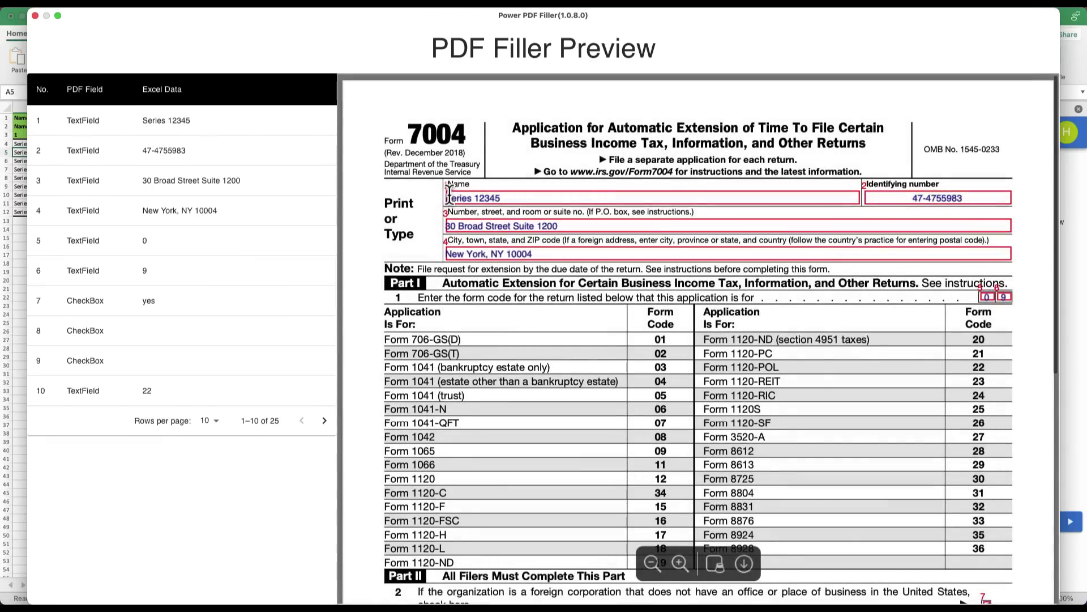
pyautogui.click(452, 197)
pyautogui.scroll(-5, 568, 427)
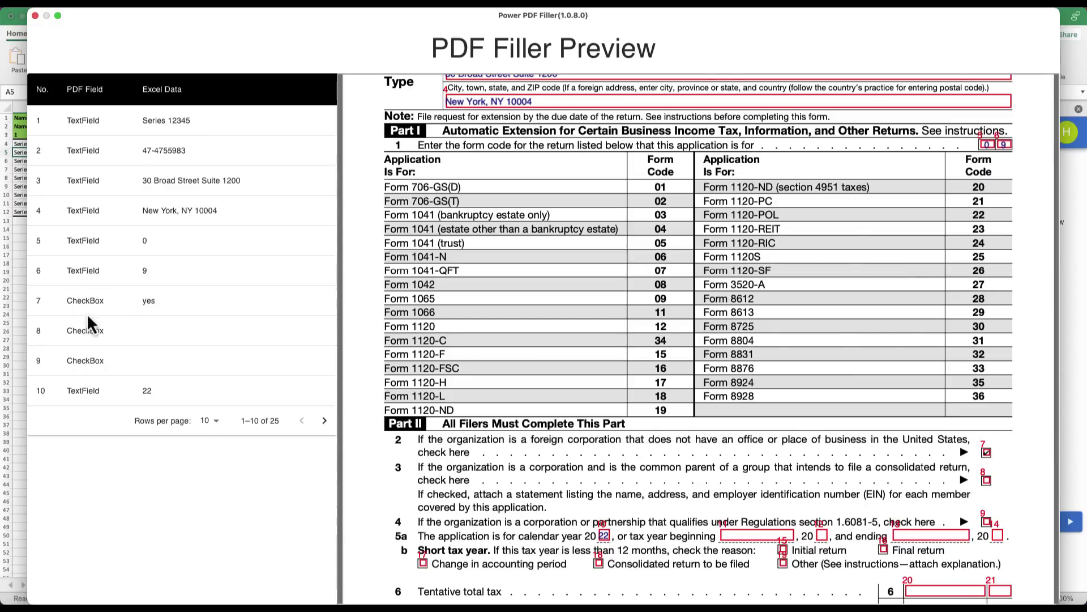
pyautogui.click(35, 16)
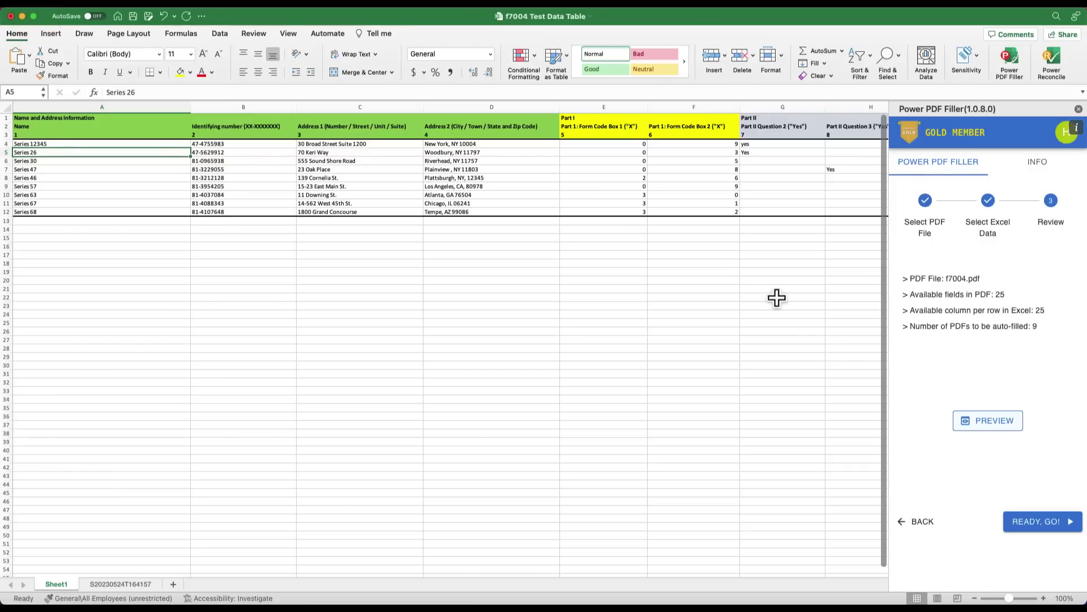
# Step: Run READY, GO! in Power PDF Filler to fill all nine Form 7004 PDFs to 100%
pyautogui.click(956, 469)
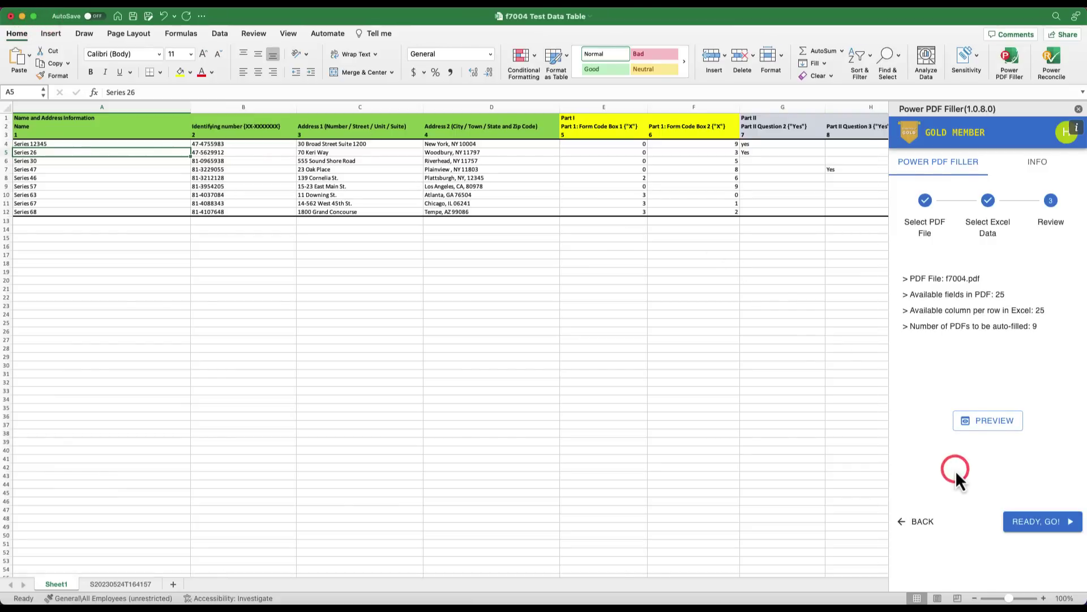
pyautogui.click(1019, 513)
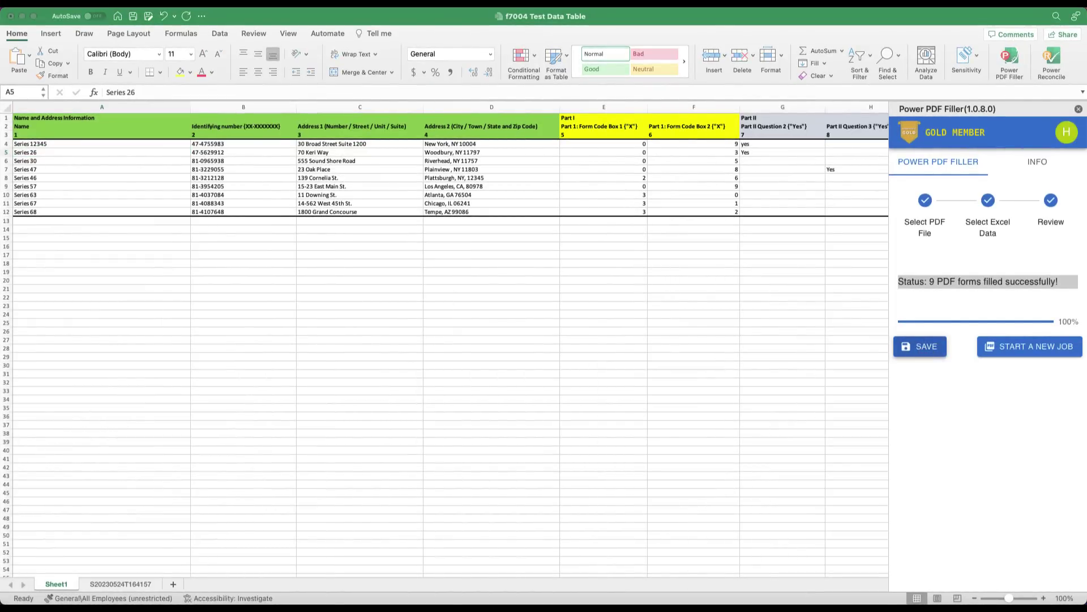
# Step: Save the nine filled forms and locate 1.Series 12345.pdf in Downloads' pdf-files folder
pyautogui.click(920, 347)
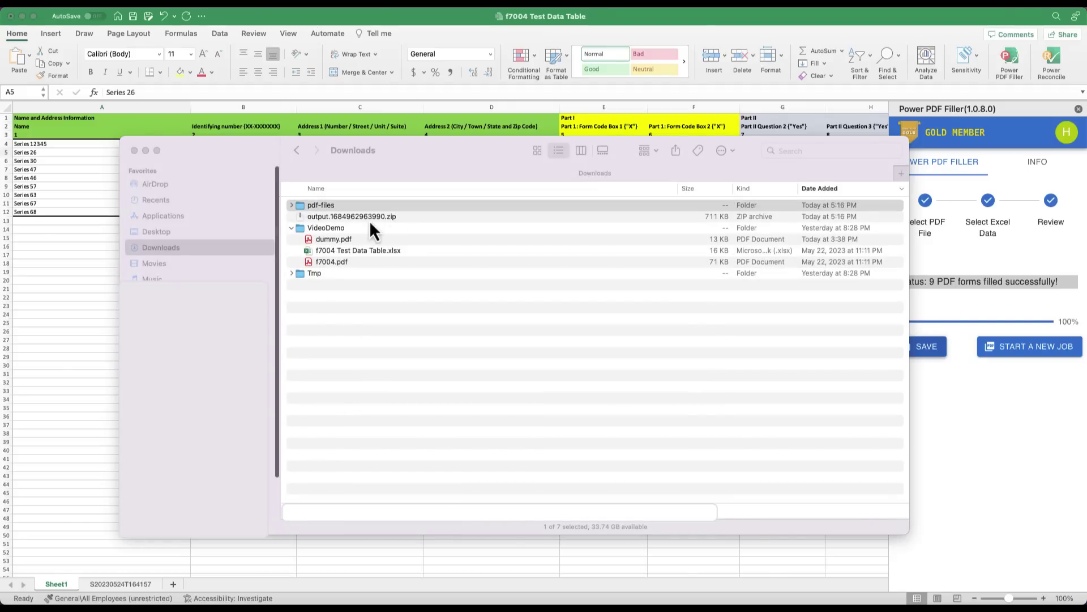
pyautogui.click(293, 205)
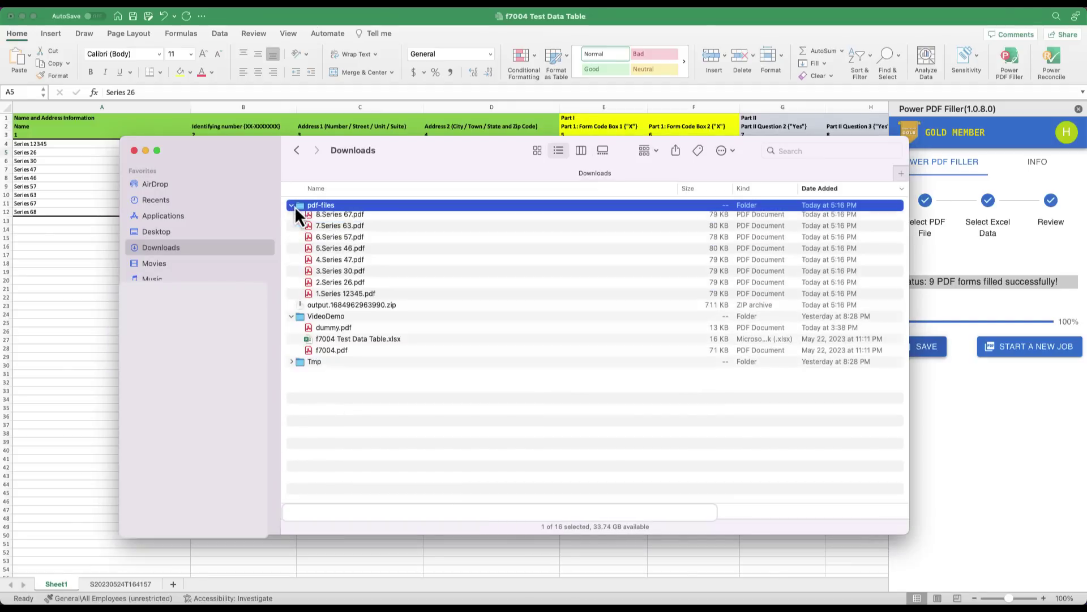
pyautogui.click(316, 220)
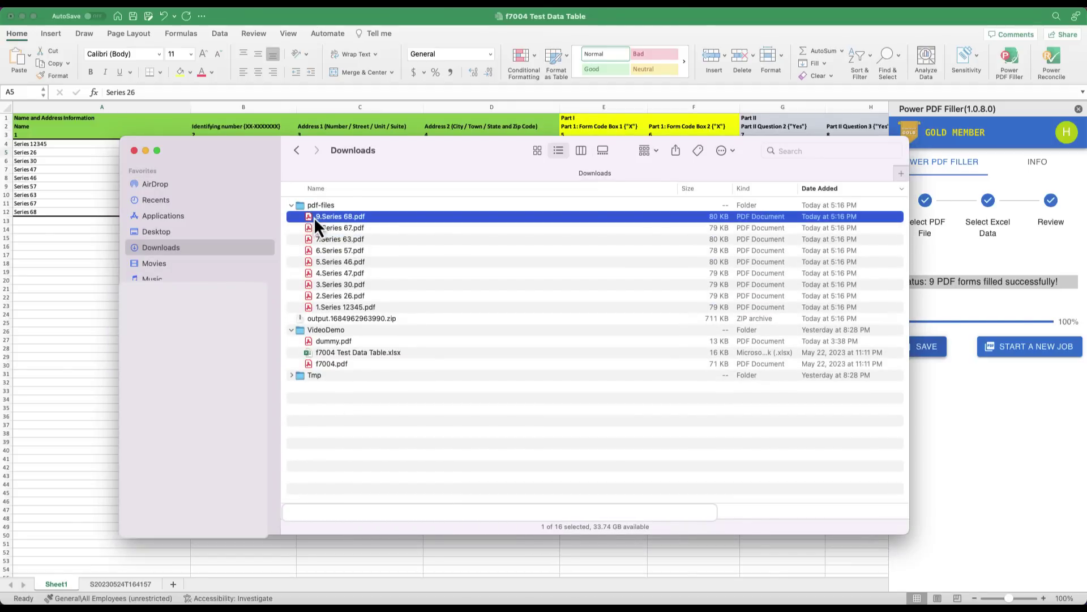
pyautogui.click(322, 307)
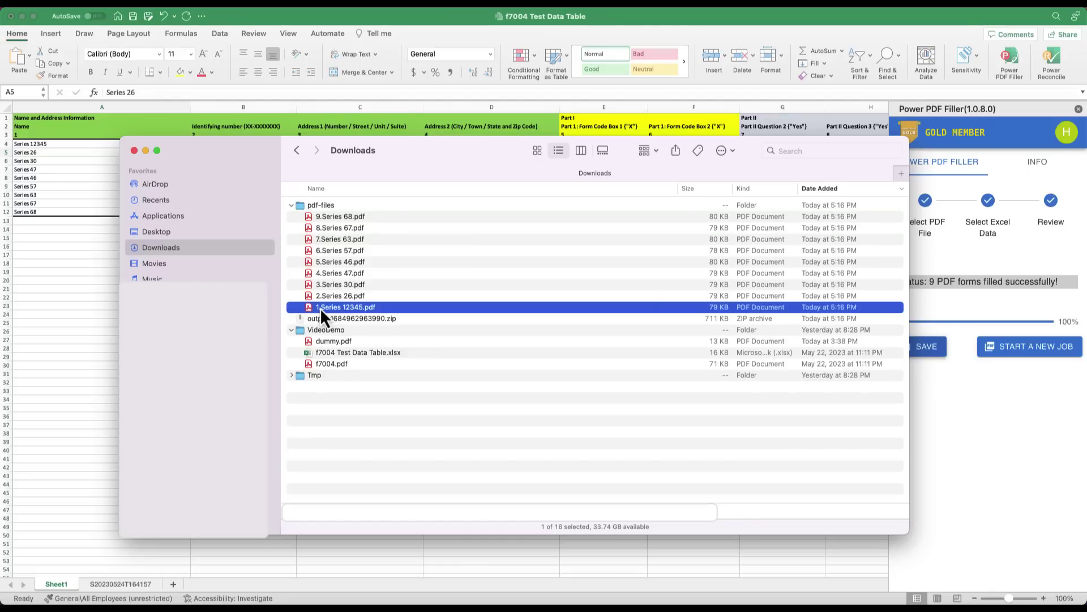
pyautogui.rightClick(320, 308)
pyautogui.moveTo(347, 324)
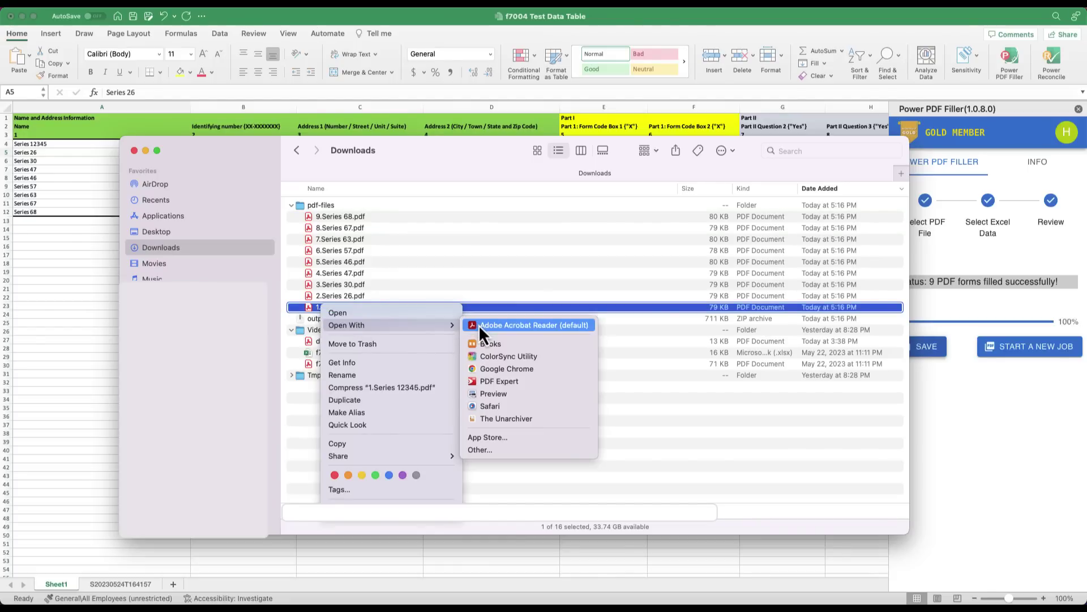
# Step: Open 1.Series 12345.pdf in Adobe Acrobat Reader and scroll to Part II's checked line 2
pyautogui.click(479, 325)
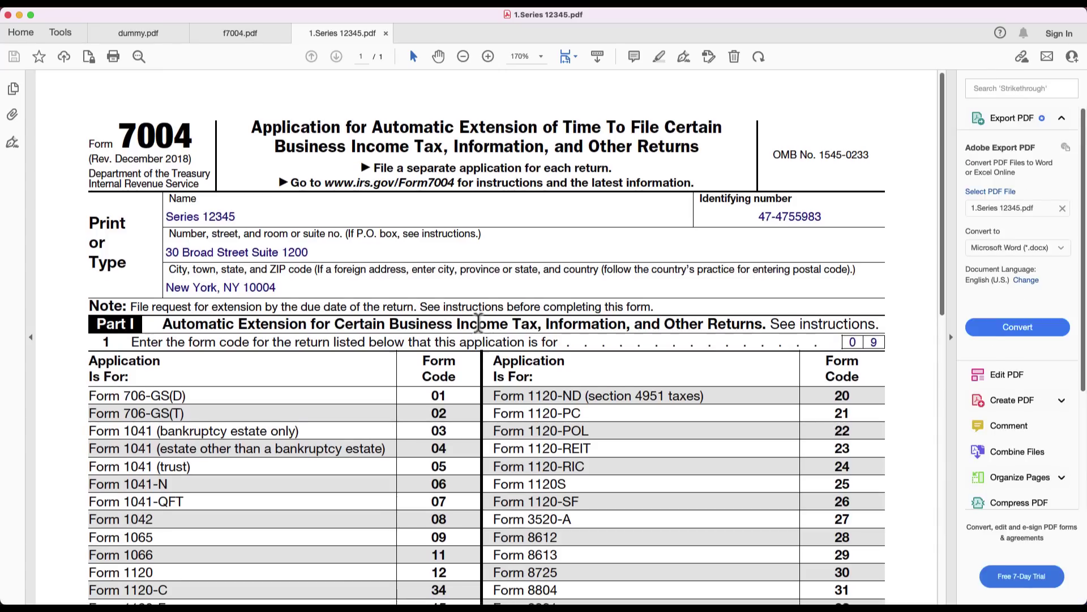
pyautogui.scroll(-10, 478, 323)
pyautogui.scroll(-2, 487, 325)
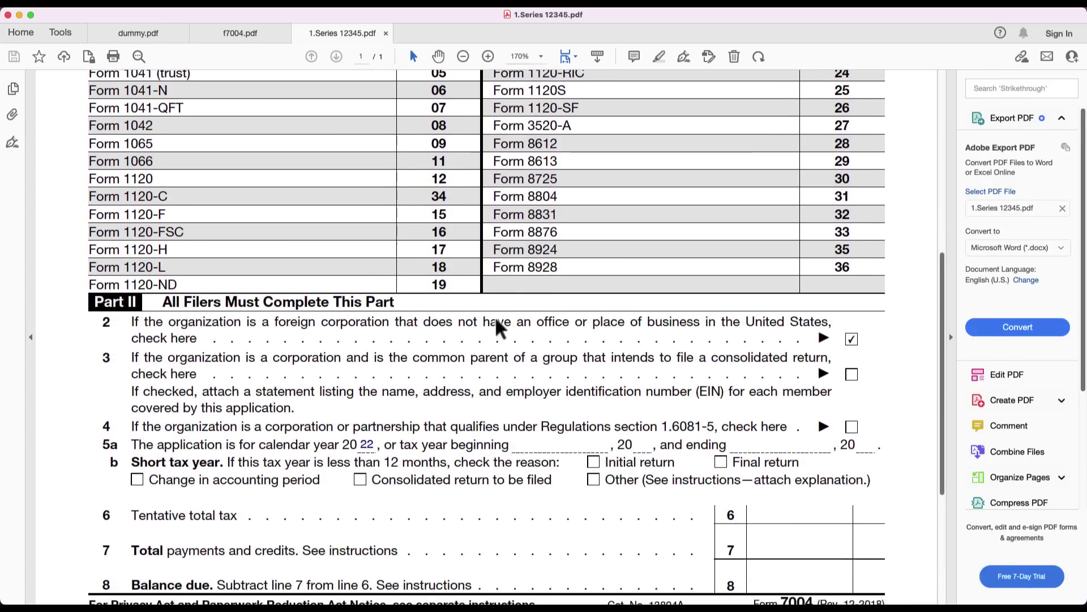